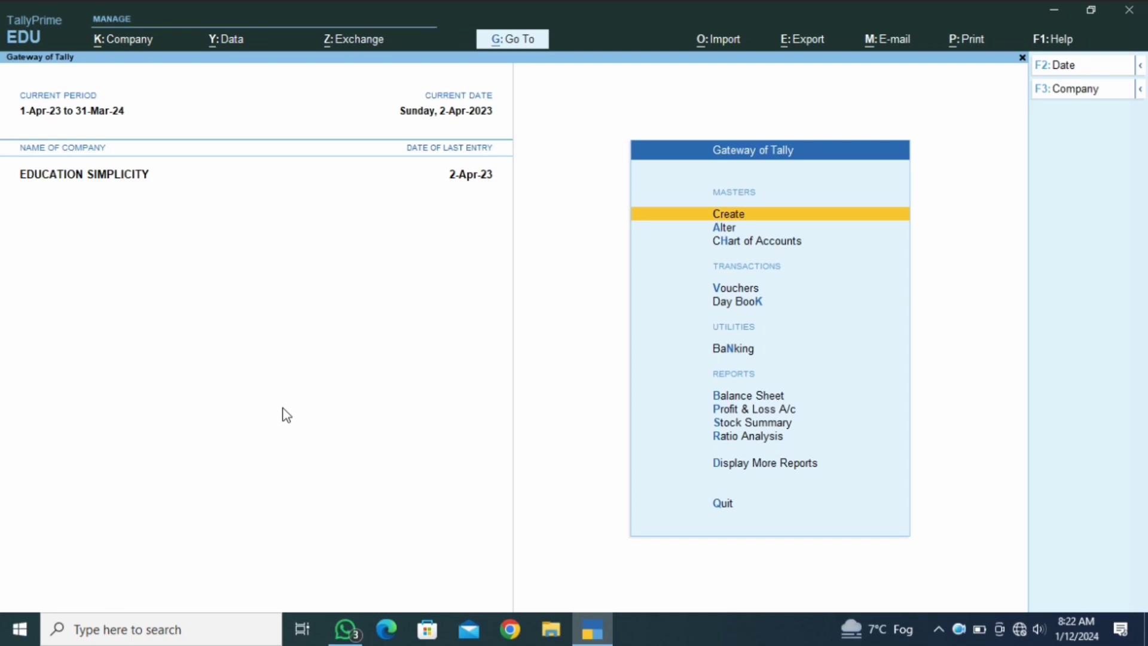
# - Open the Sales Register and drill down to the list of April sales vouchers
pyautogui.press('d')
pyautogui.press('a')
pyautogui.press('s')
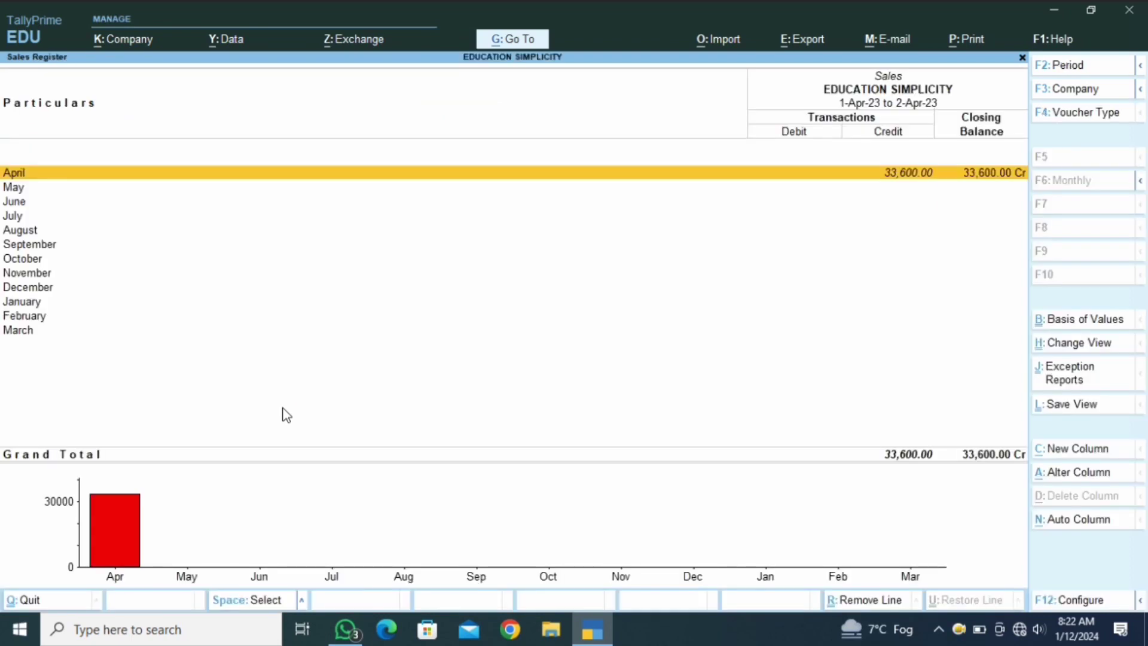
pyautogui.press('Return')
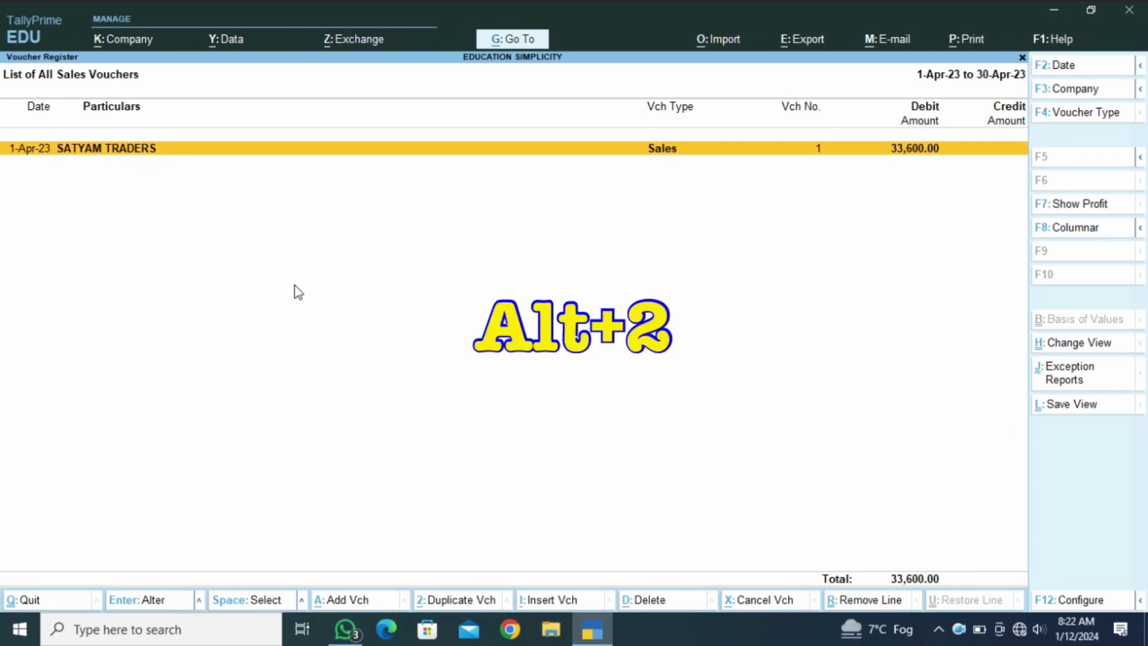
# - Duplicate the 1-Apr-23 SATYAM TRADERS sales voucher and set the SHOES quantity to 150 PCS, keeping its rate and tax lines
pyautogui.hotkey('alt', '2')
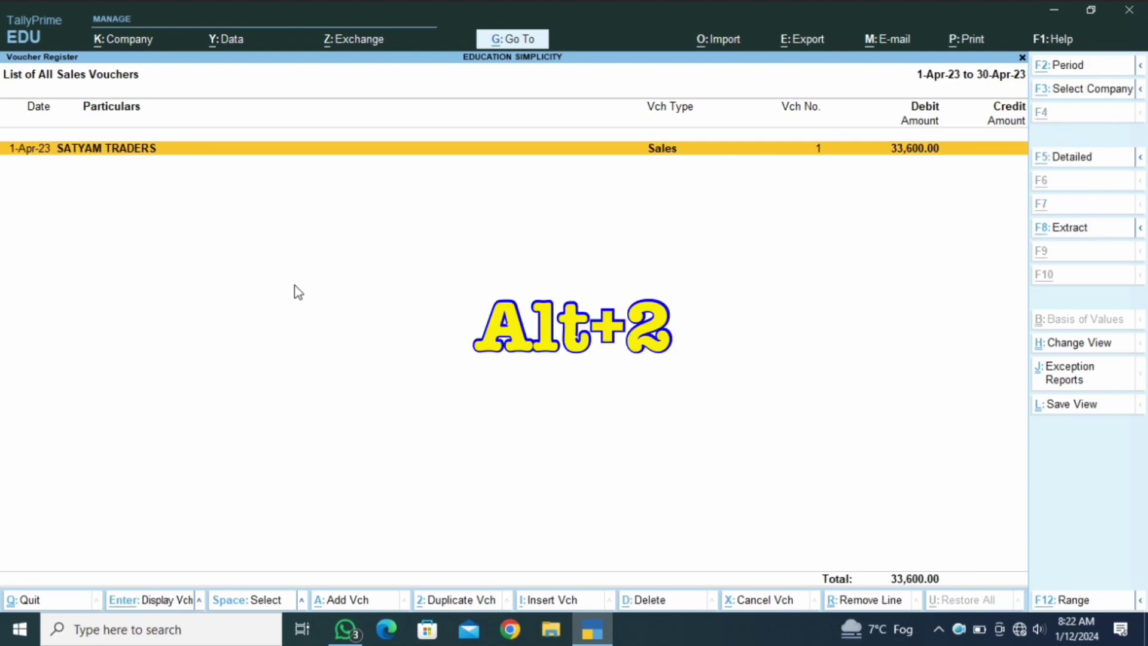
pyautogui.hotkey('alt', '2')
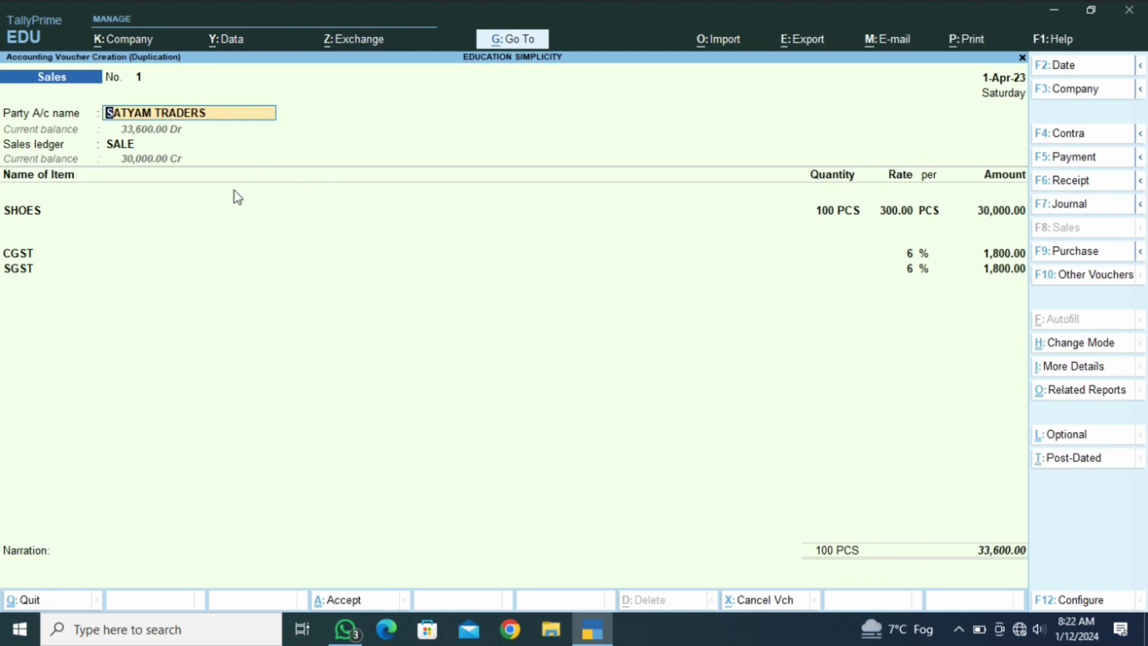
pyautogui.click(26, 217)
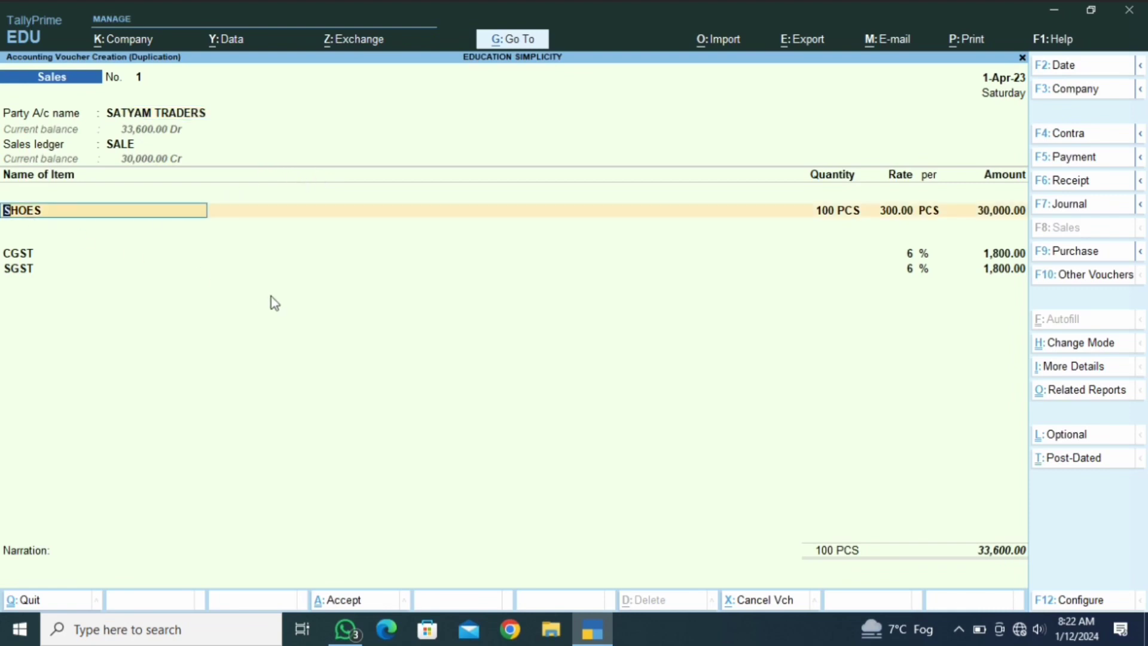
pyautogui.press('Return')
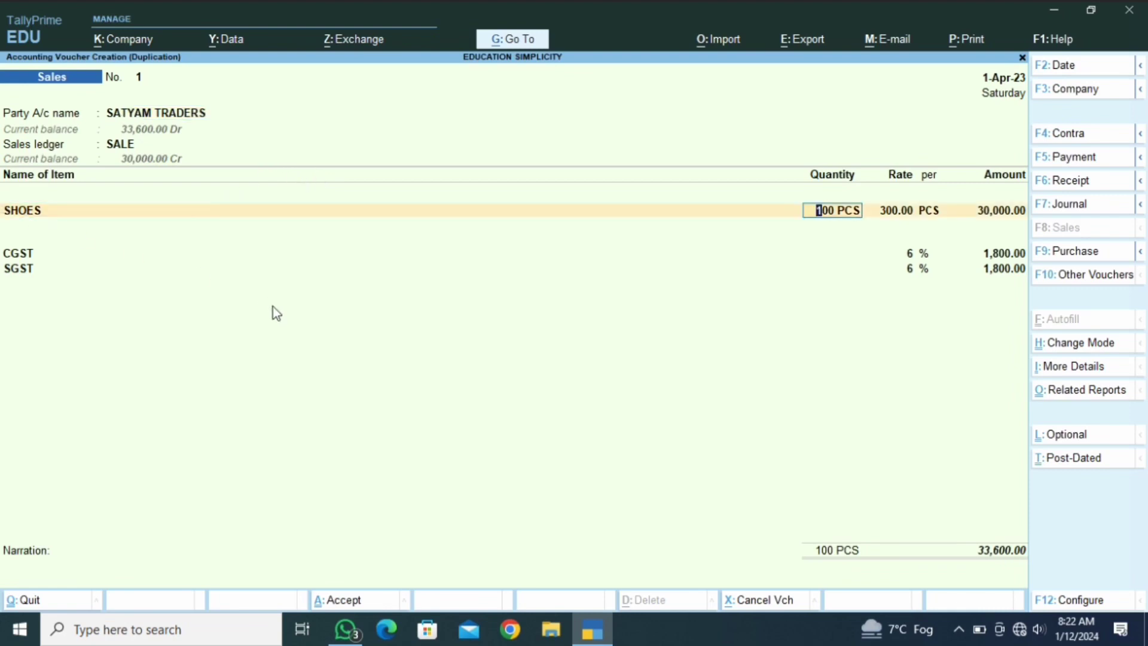
pyautogui.write('150')
pyautogui.press('Return')
pyautogui.press('Return')
pyautogui.press('Return')
pyautogui.press('Return')
pyautogui.press('Return')
pyautogui.press('Return')
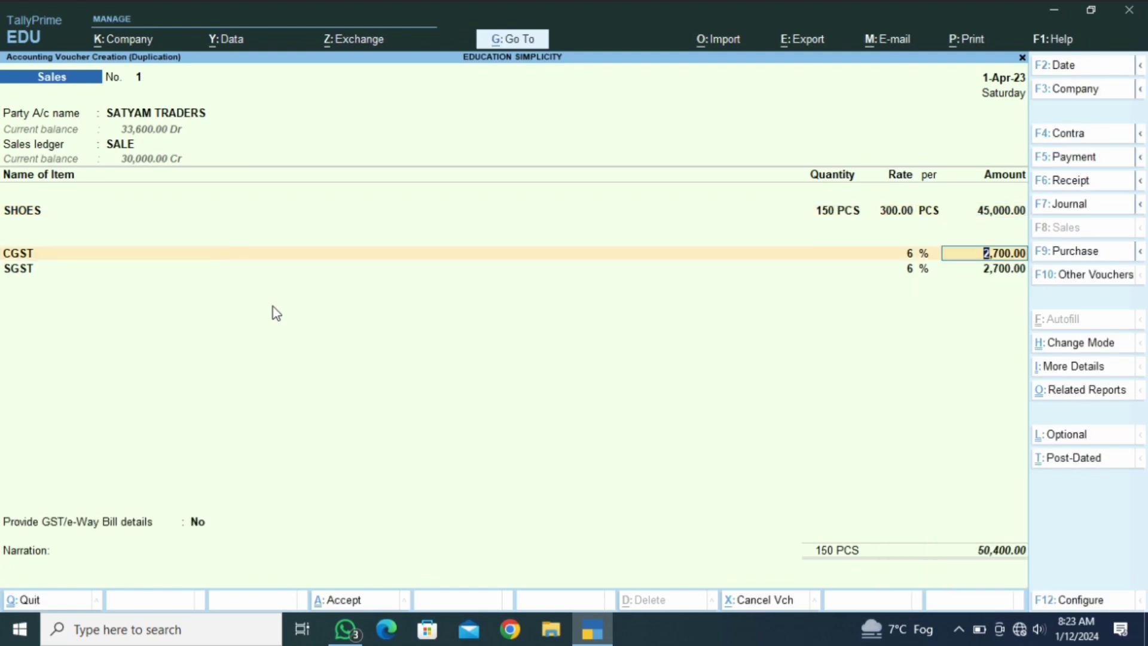
pyautogui.press('Return')
pyautogui.press('Return')
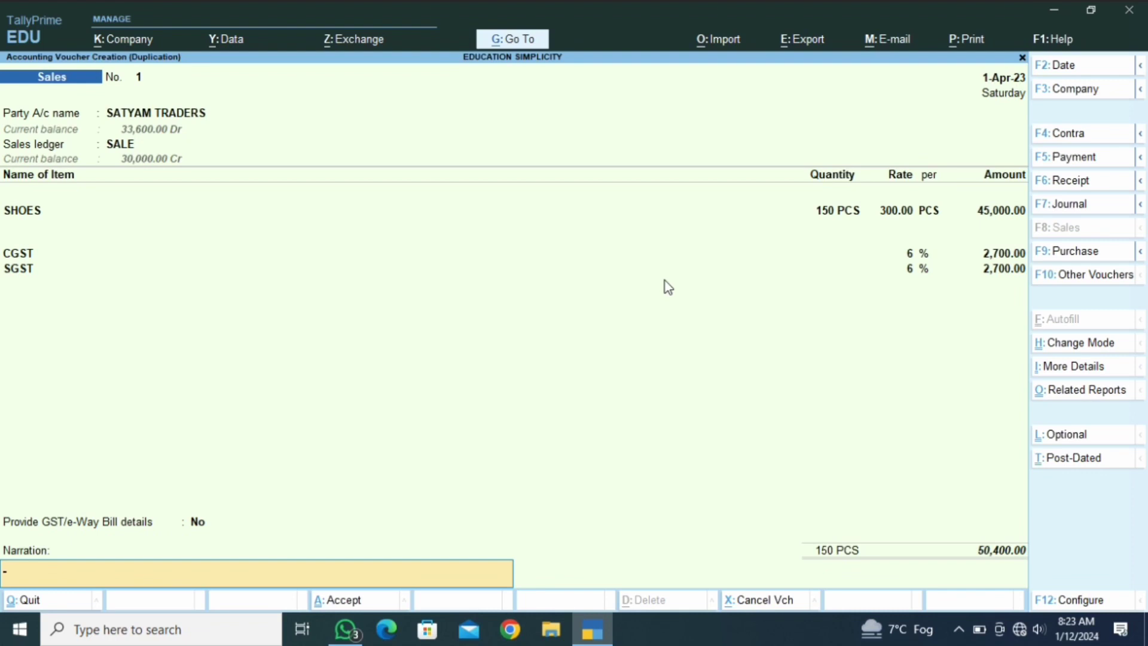
# - Set the duplicated sales voucher's date to 2-Apr-23 and save it without a narration
pyautogui.press('F2')
pyautogui.press('Return')
pyautogui.press('Return')
pyautogui.press('Return')
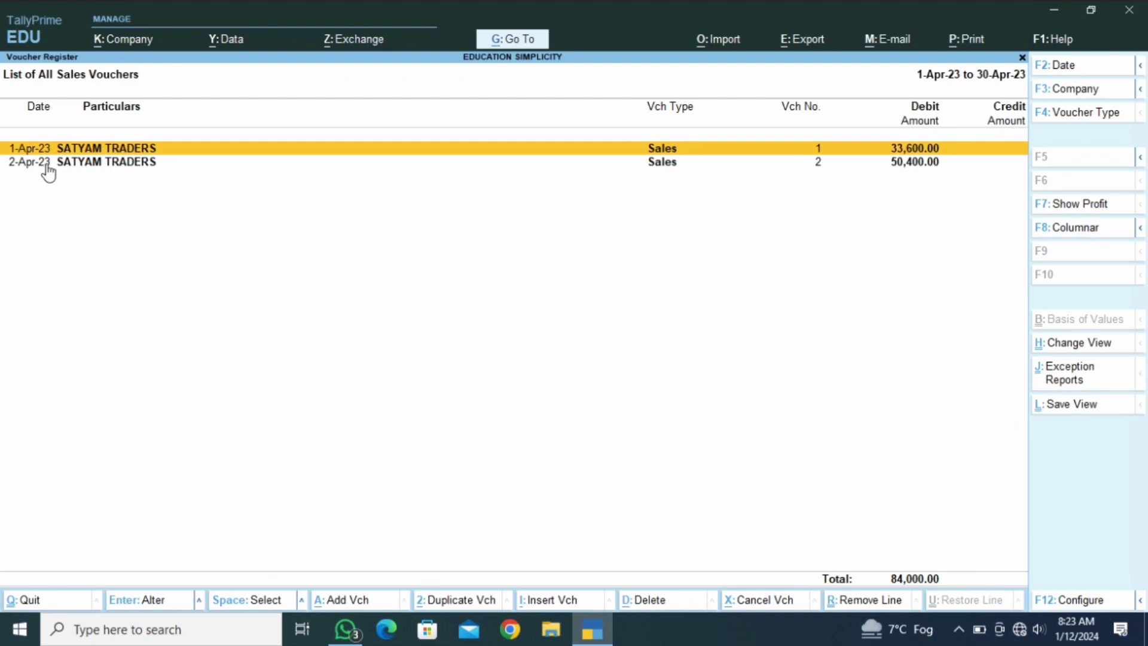
# - Leave the sales voucher list and open the Day Book for 2-Apr-23
pyautogui.press('Escape')
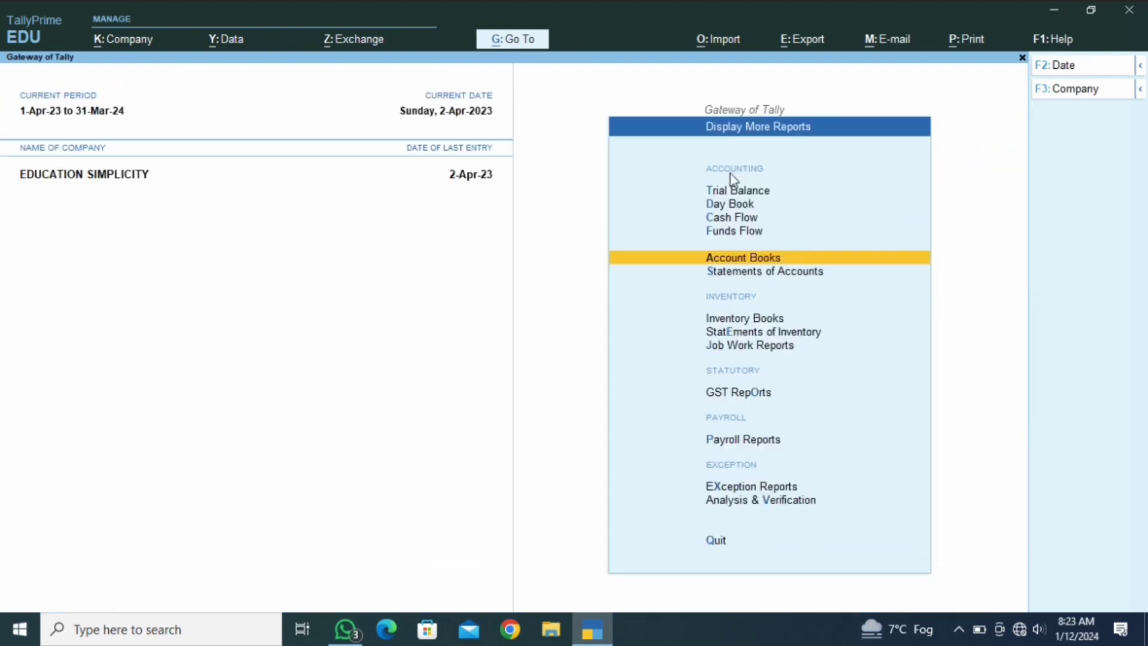
pyautogui.press('Escape')
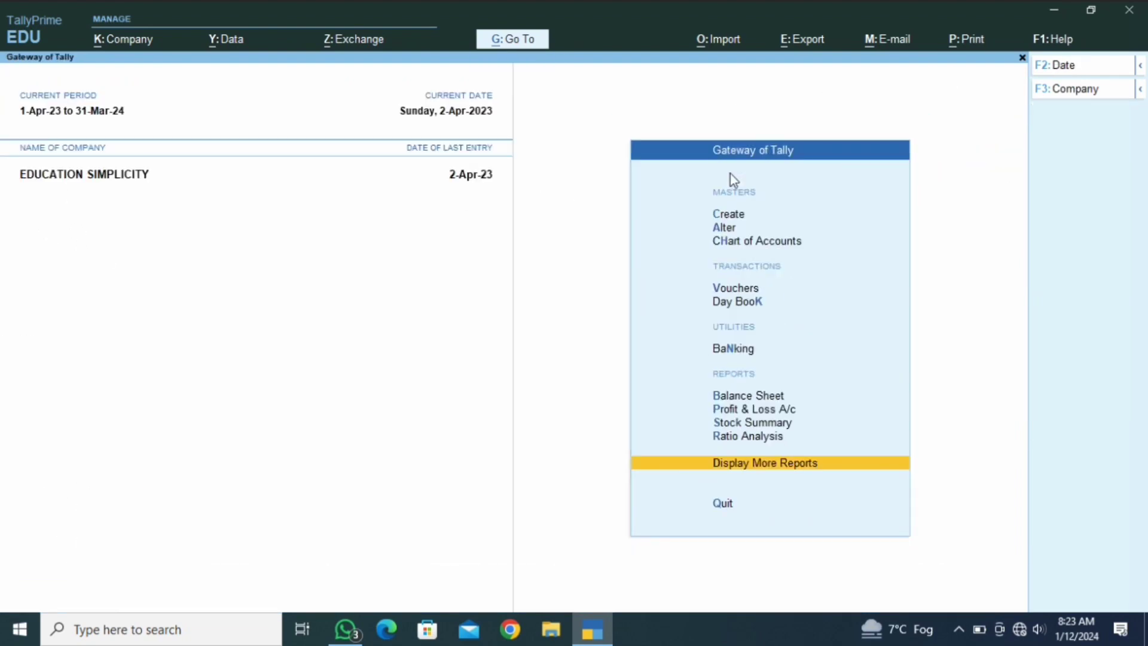
pyautogui.press('Return')
pyautogui.press('Down')
pyautogui.press('Return')
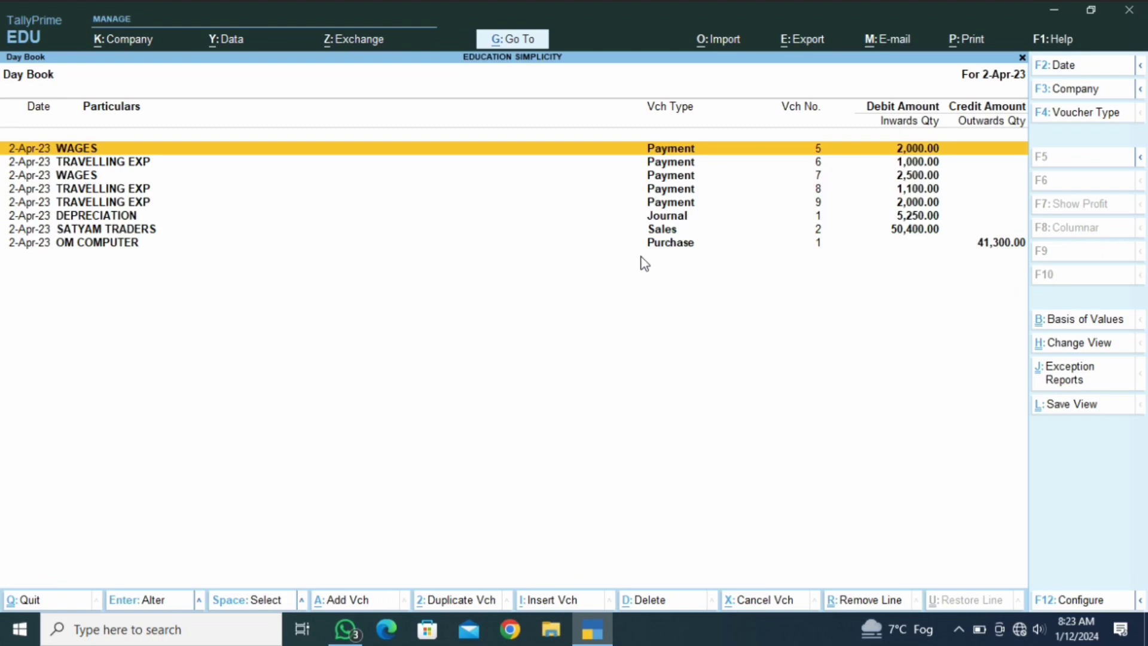
# - Open the WAGES payment voucher no. 5, browse forward and back through the neighbouring vouchers, and return to the Day Book
pyautogui.press('Return')
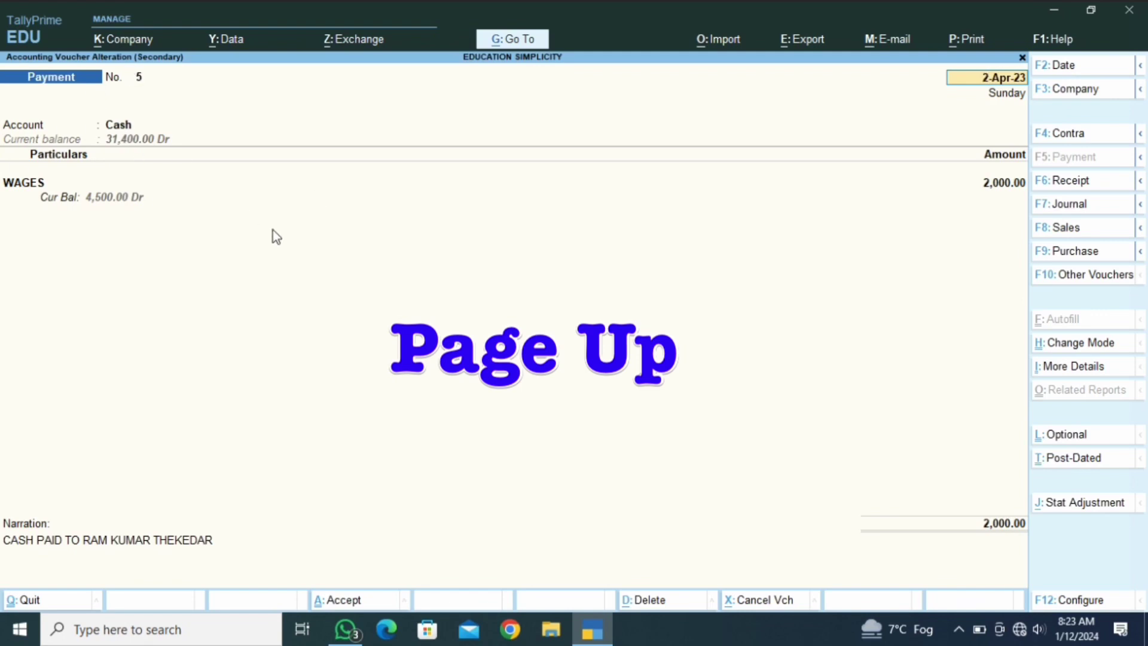
pyautogui.press('pageup')
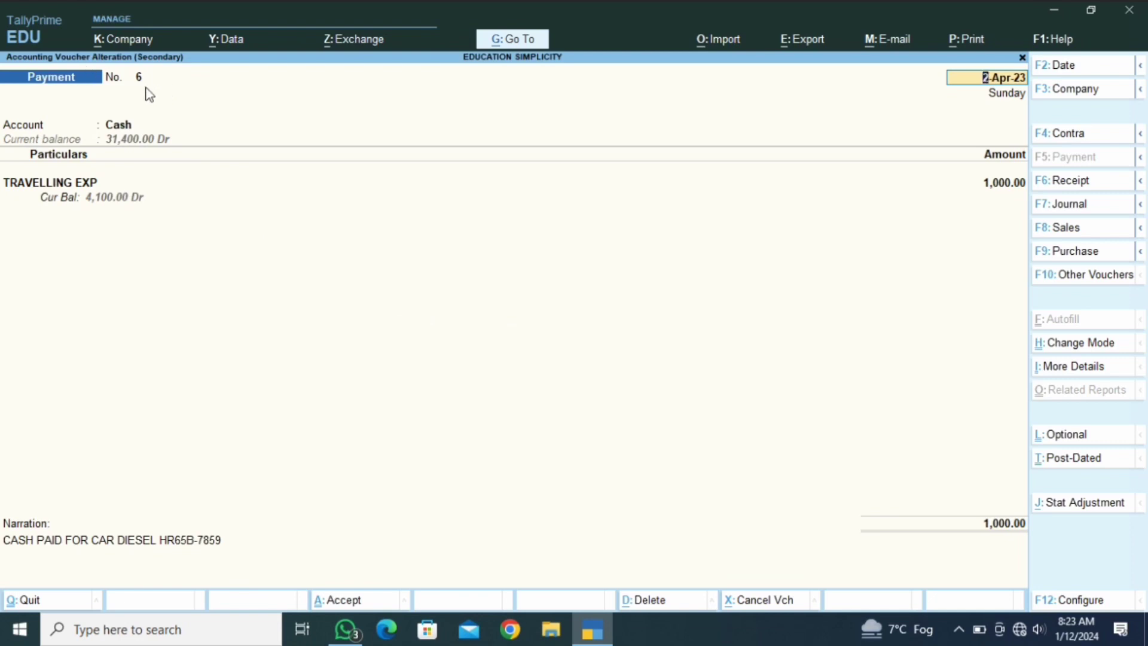
pyautogui.press('pageup')
pyautogui.press('pagedown')
pyautogui.press('pagedown')
pyautogui.press('pagedown')
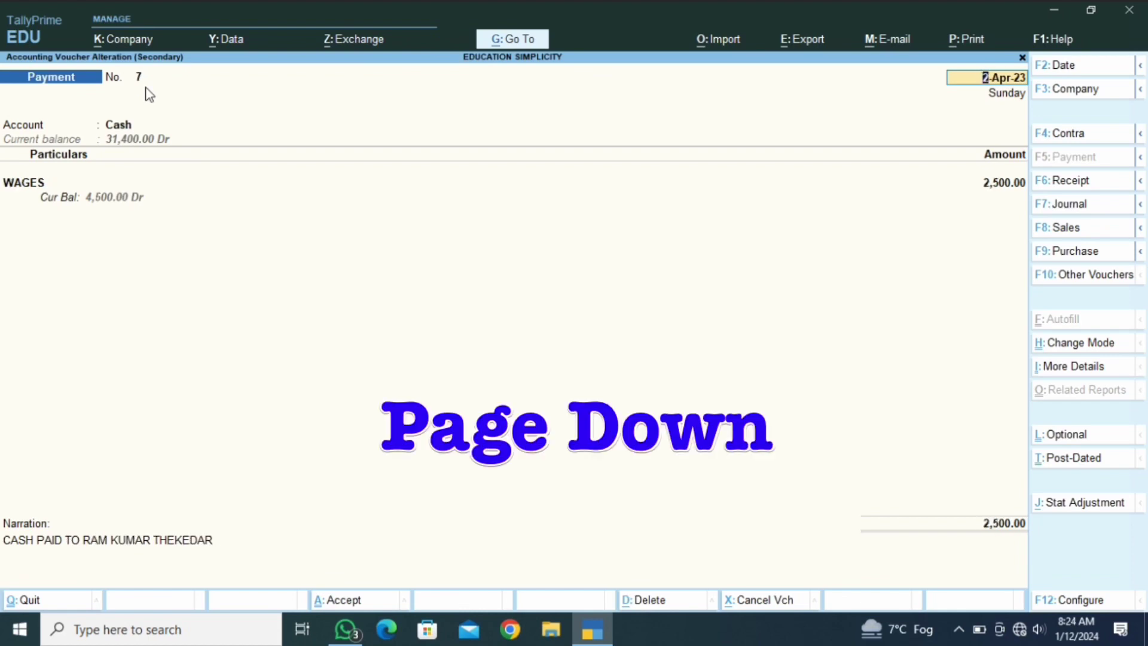
pyautogui.press('pagedown')
pyautogui.write('.')
pyautogui.press('Escape')
pyautogui.press('y')
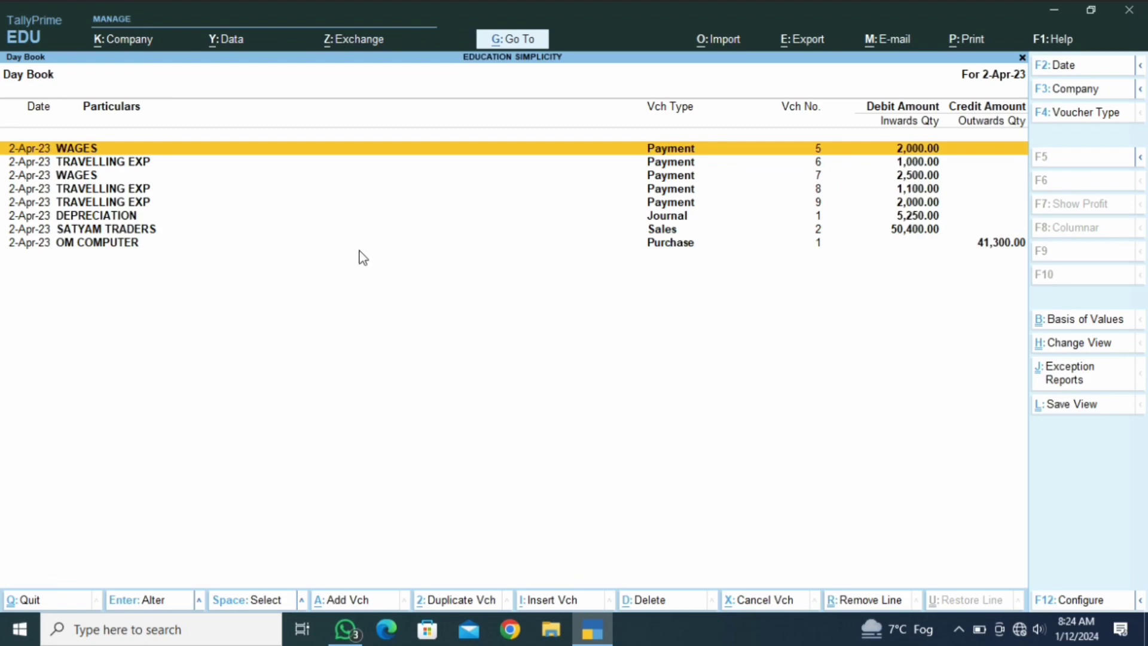
# - Open the SATYAM TRADERS ledger's alteration form from sales voucher no. 2, view it, and return to the Day Book
pyautogui.press('Down')
pyautogui.press('Down')
pyautogui.press('Down')
pyautogui.press('Down')
pyautogui.press('Down')
pyautogui.press('Down')
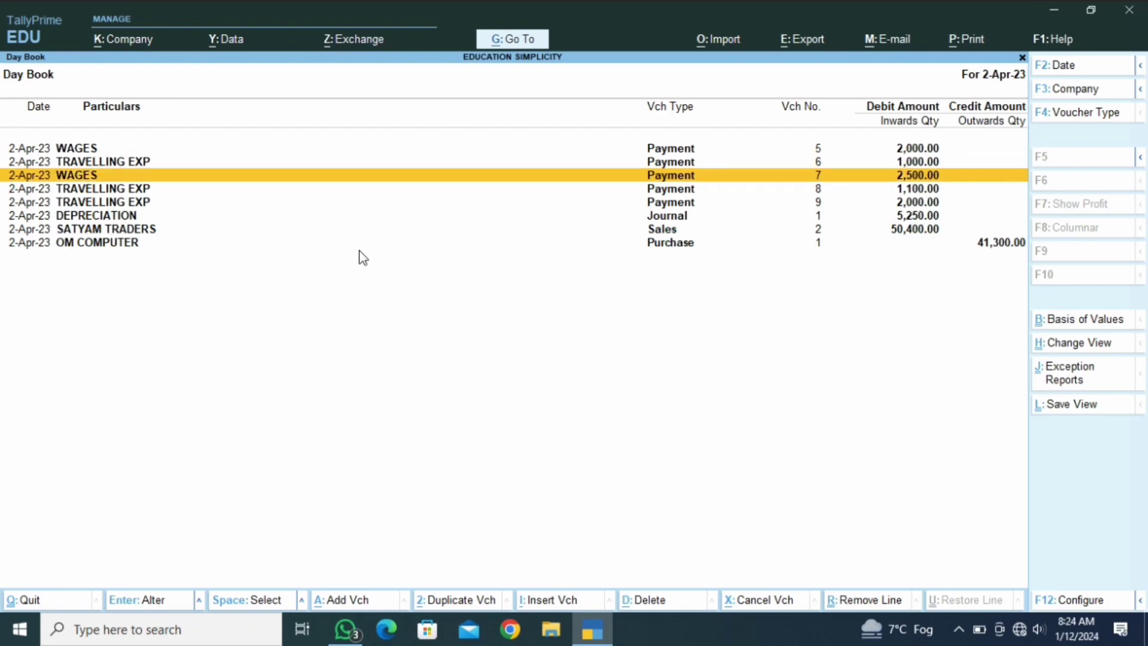
pyautogui.press('Return')
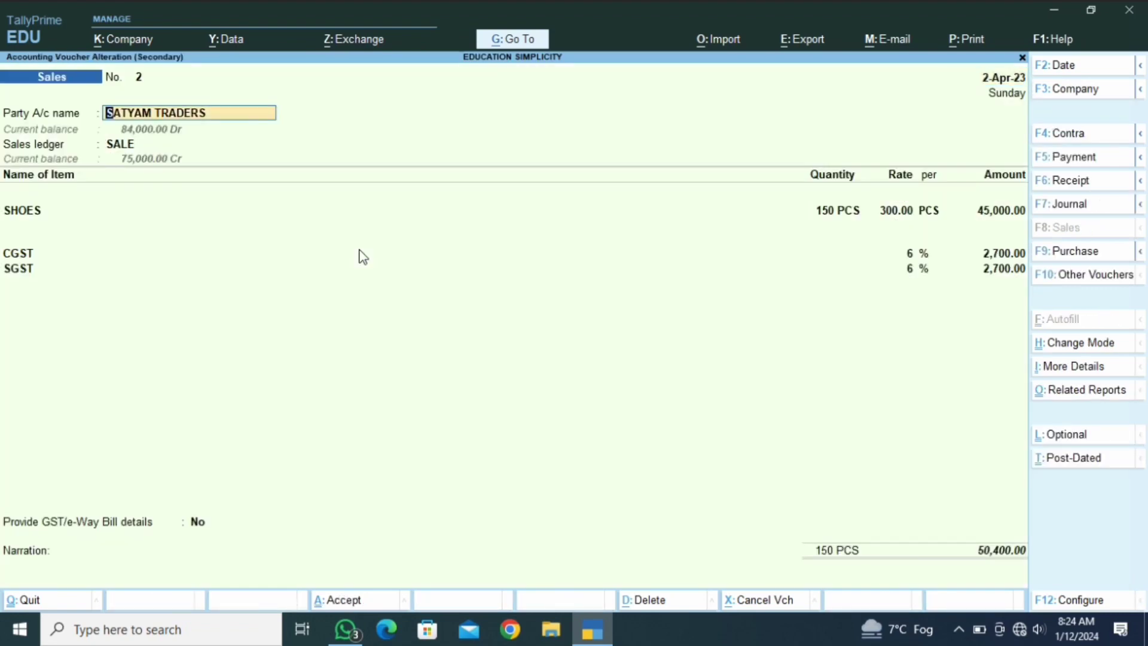
pyautogui.hotkey('ctrl', 'Return')
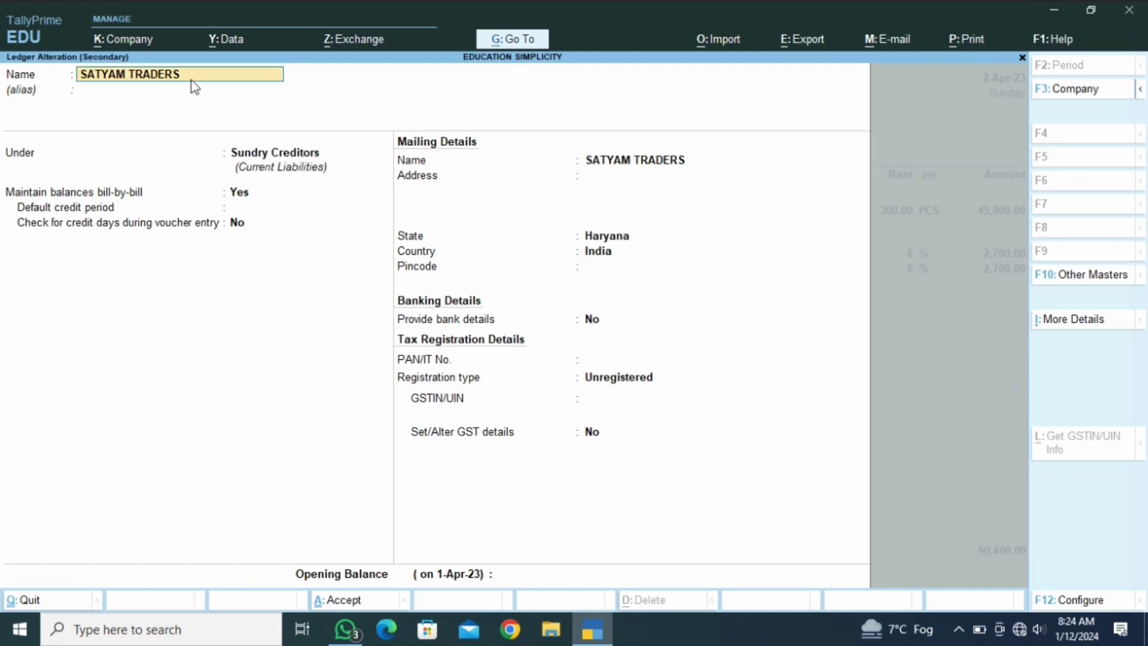
pyautogui.press('Home')
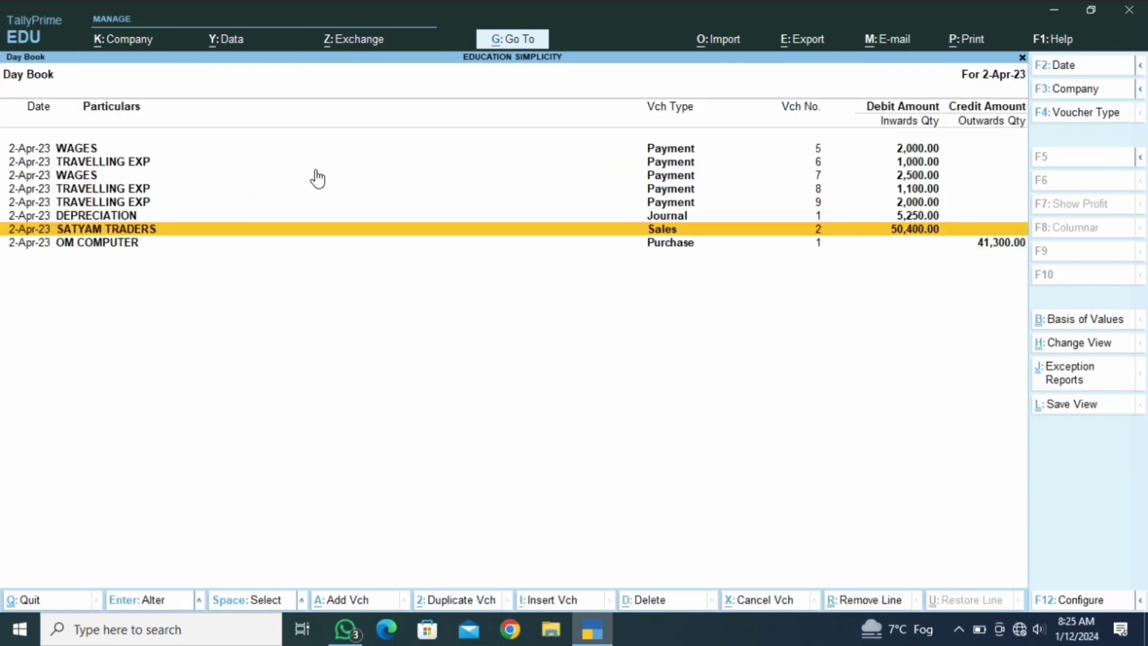
# - Open the DEPRECIATION ledger for alteration from journal voucher no. 1
pyautogui.press('Up')
pyautogui.press('Return')
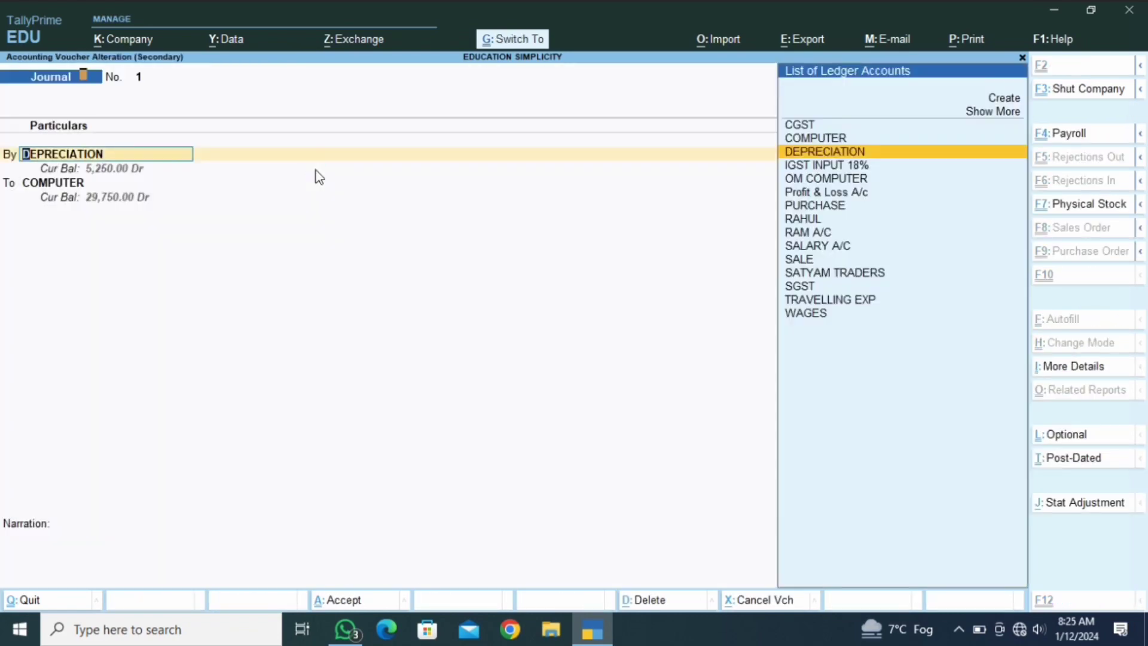
pyautogui.hotkey('ctrl', 'Return')
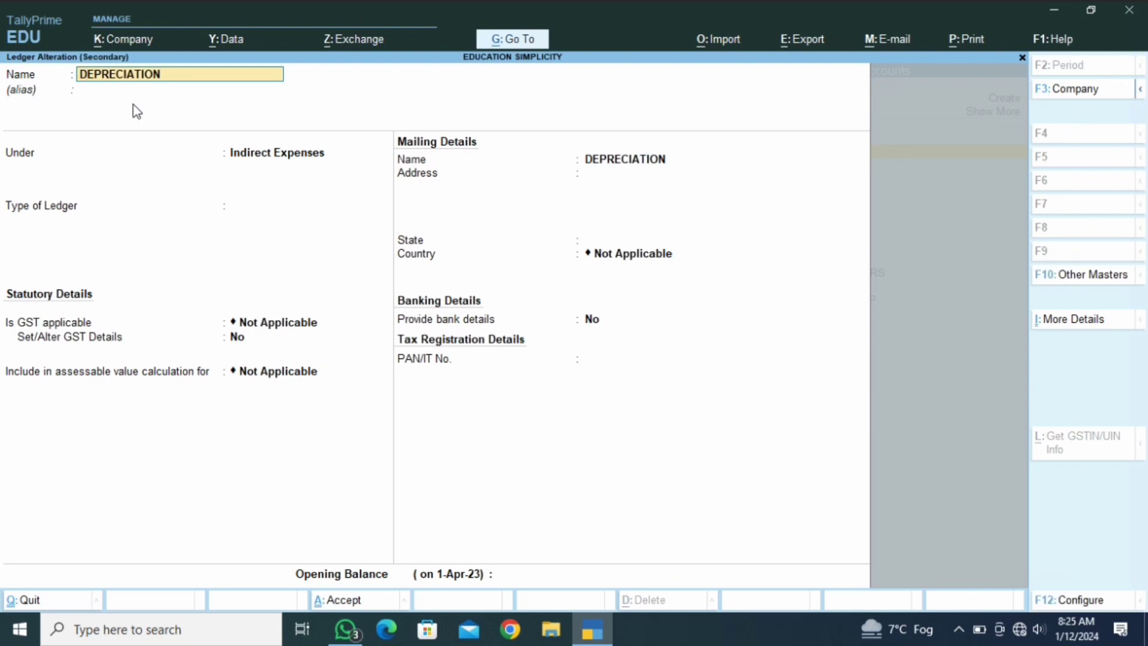
pyautogui.write('A')
pyautogui.press('BackSpace')
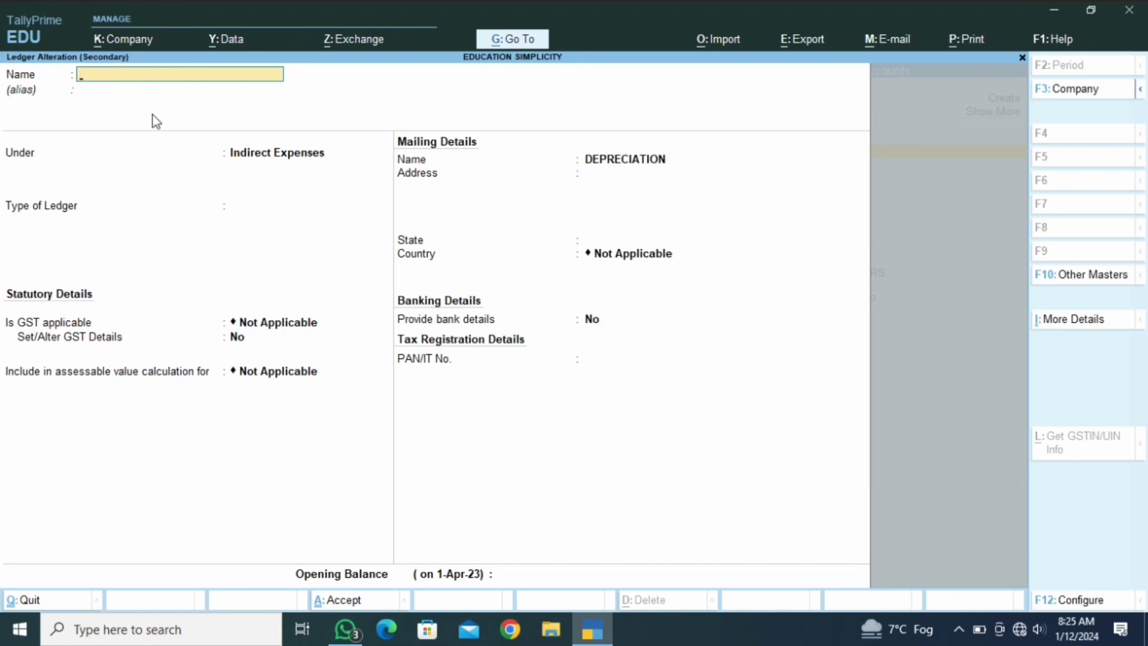
pyautogui.press('Escape')
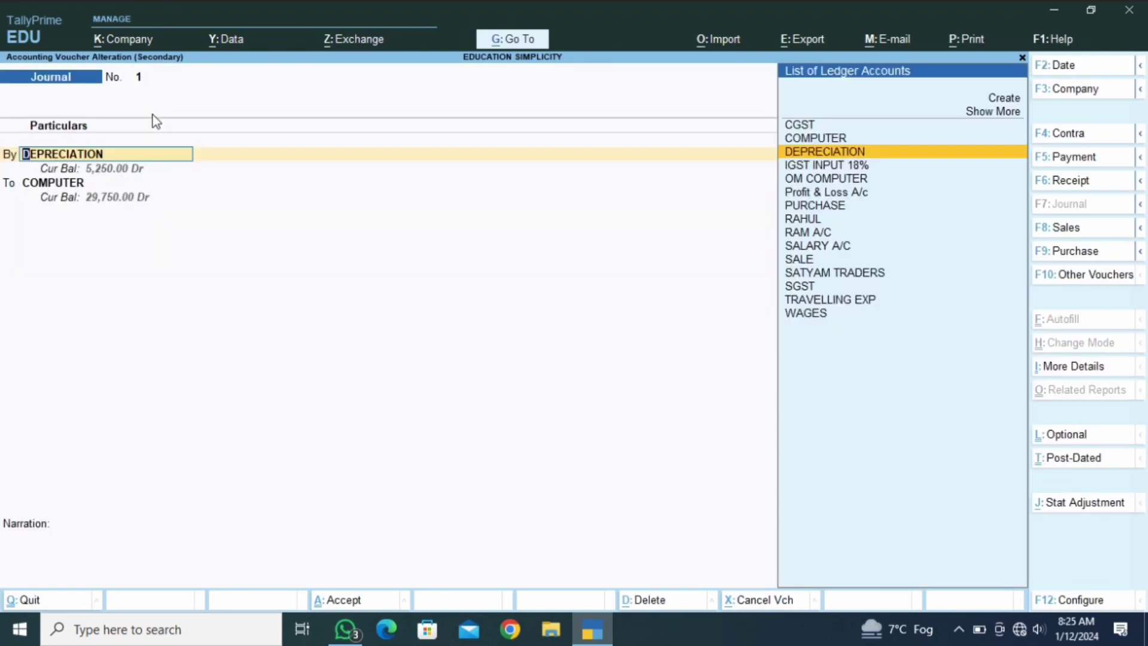
pyautogui.hotkey('ctrl', 'Return')
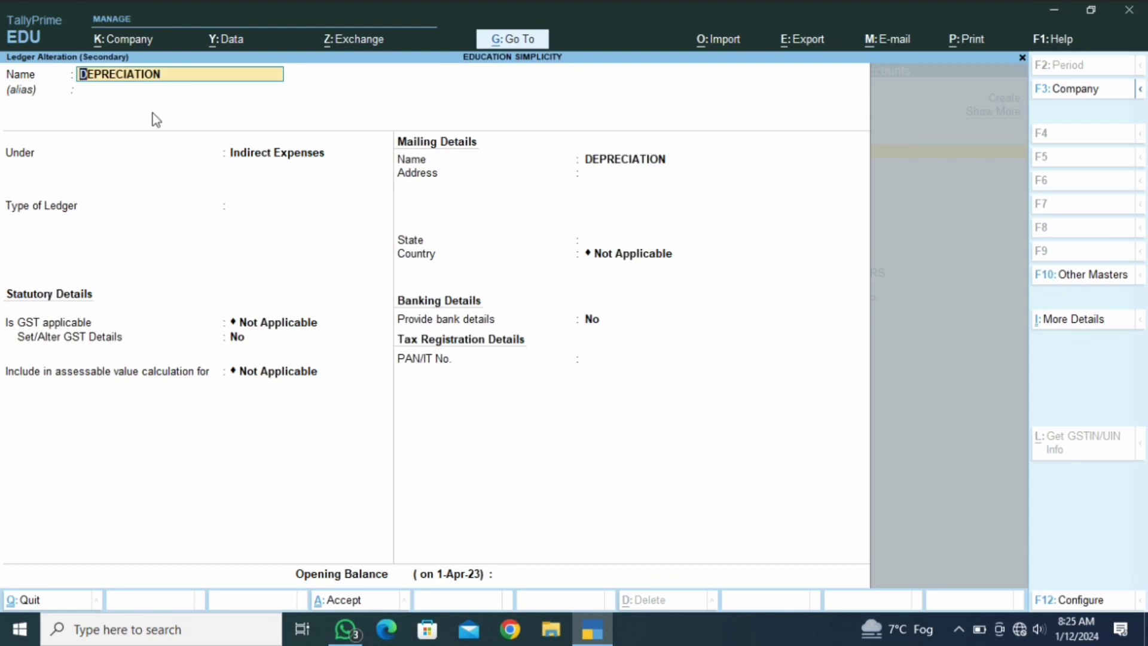
# - Rename the DEPRECIATION ledger as FIXED ASSETS DEPRECIATION by inserting text before the existing name, and save the ledger and the journal voucher
pyautogui.press('Insert')
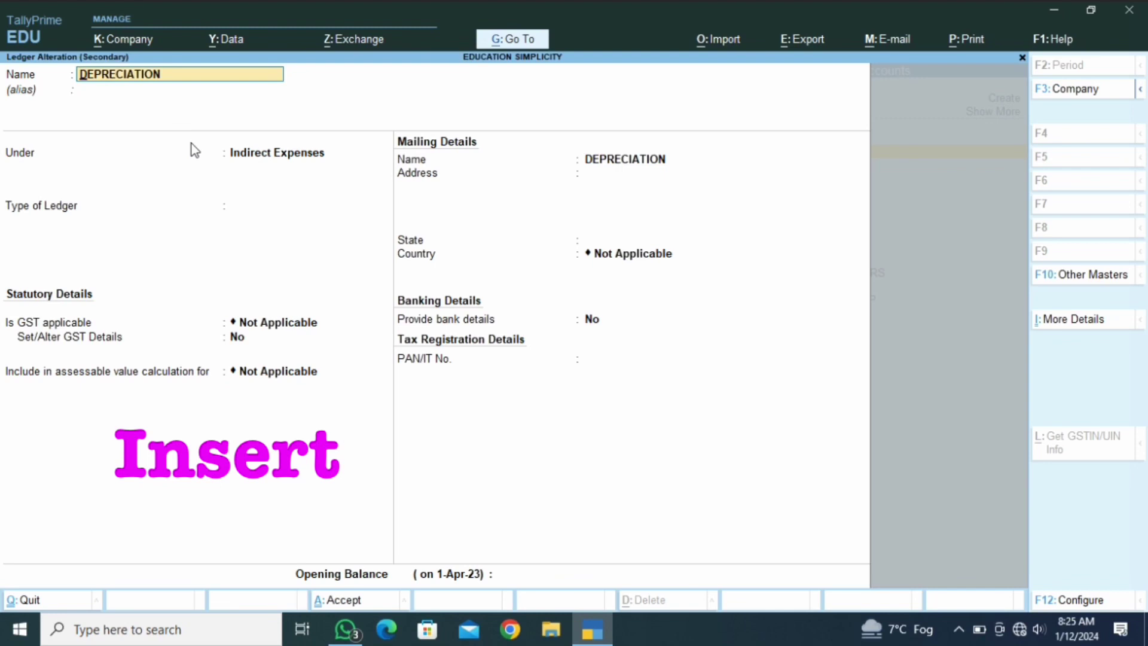
pyautogui.write('F')
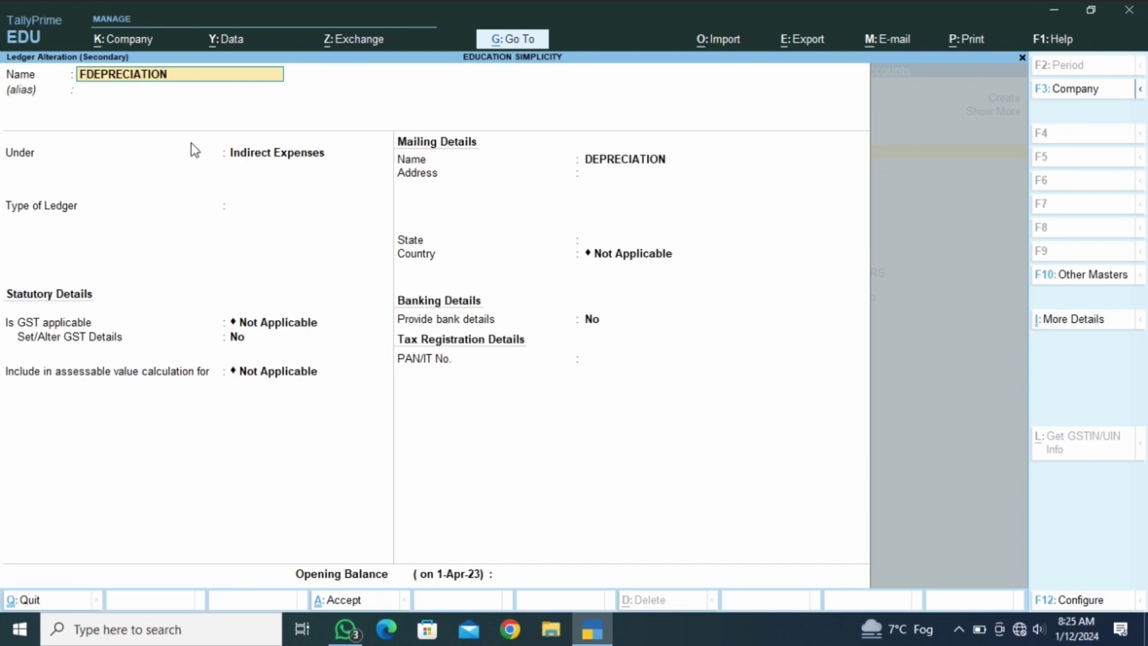
pyautogui.write('IXE')
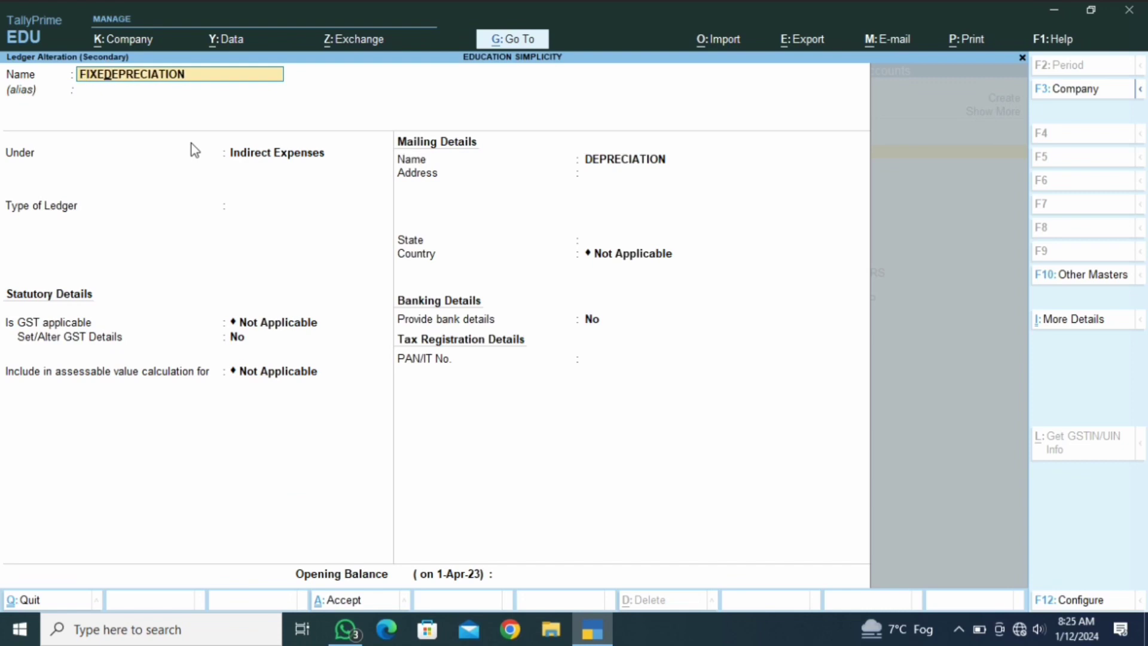
pyautogui.write('D A')
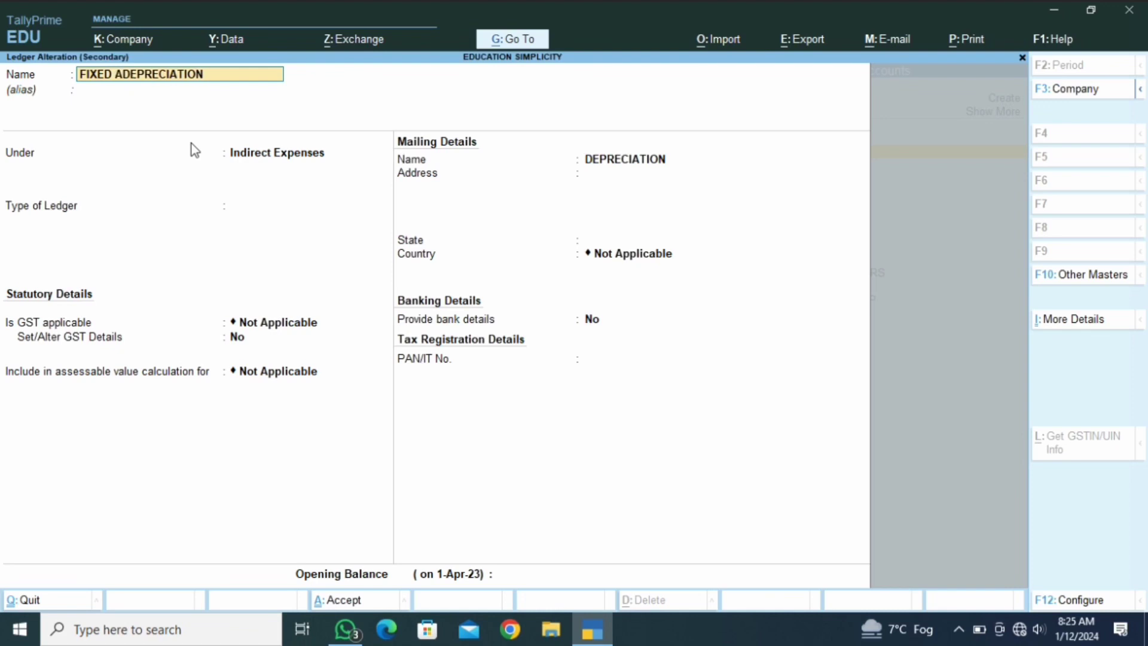
pyautogui.write('SSETS')
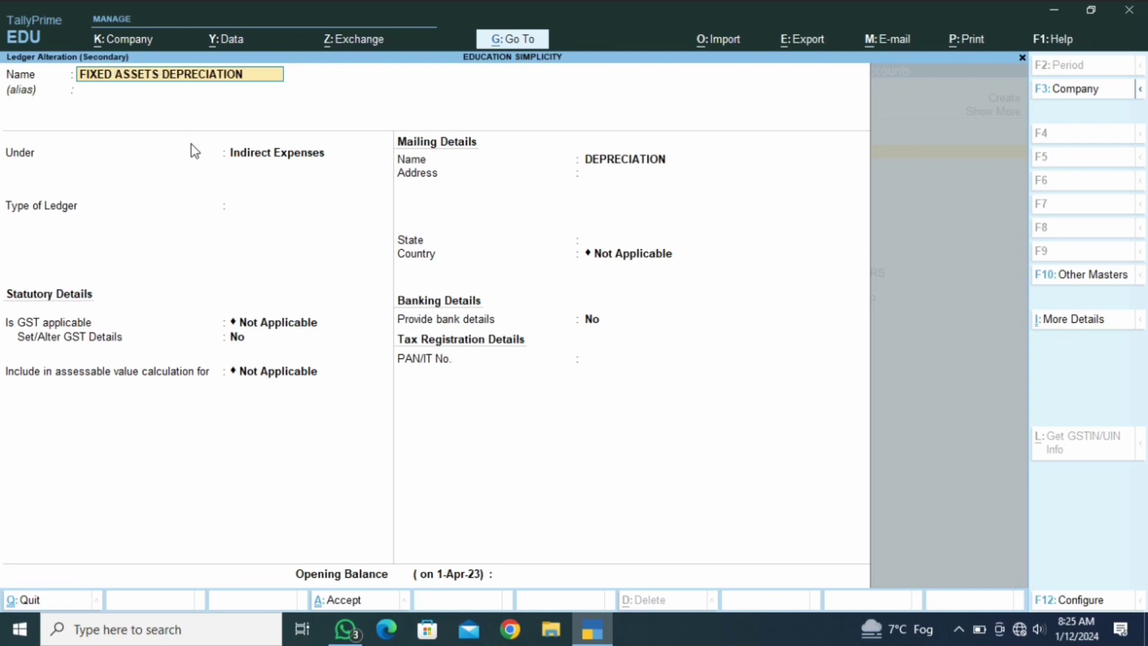
pyautogui.press('ctrl')
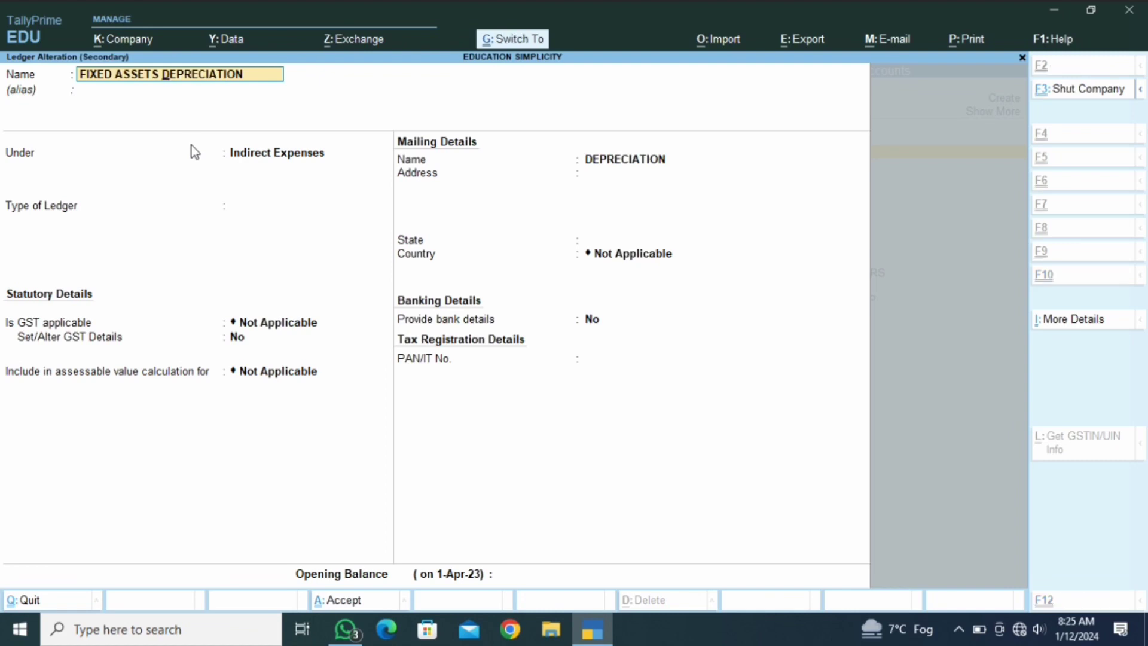
pyautogui.hotkey('ctrl', 'a')
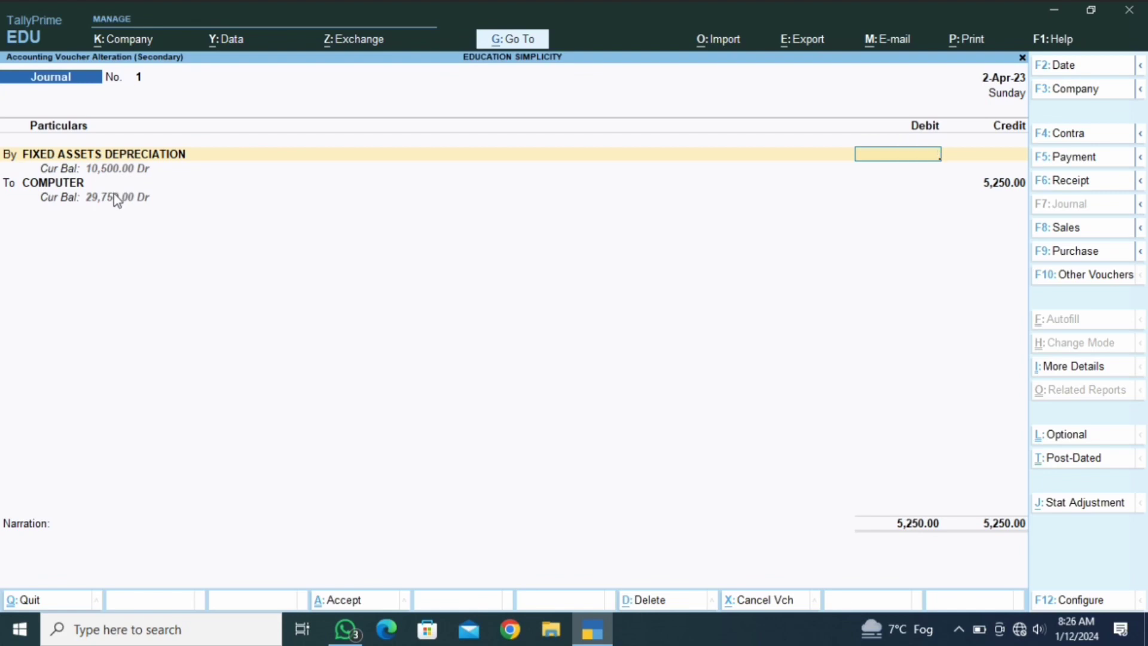
pyautogui.hotkey('ctrl', 'a')
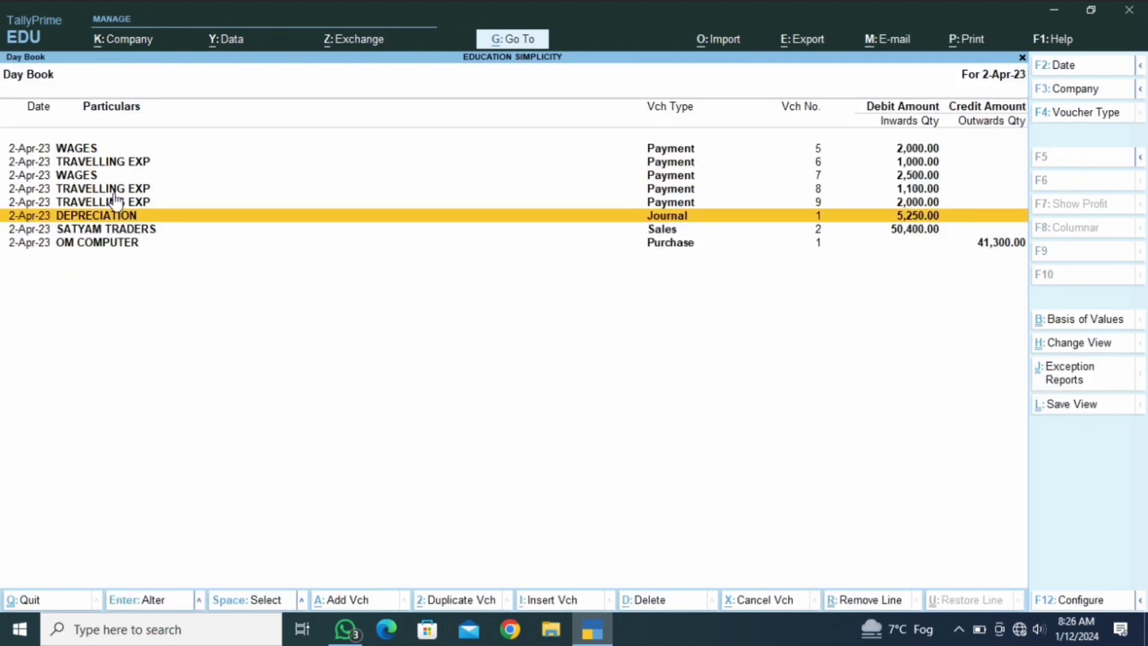
# - Open WAGES payment voucher no. 7, copy its narration text, and return to the Day Book
pyautogui.press('Up')
pyautogui.press('Up')
pyautogui.press('Up')
pyautogui.press('Return')
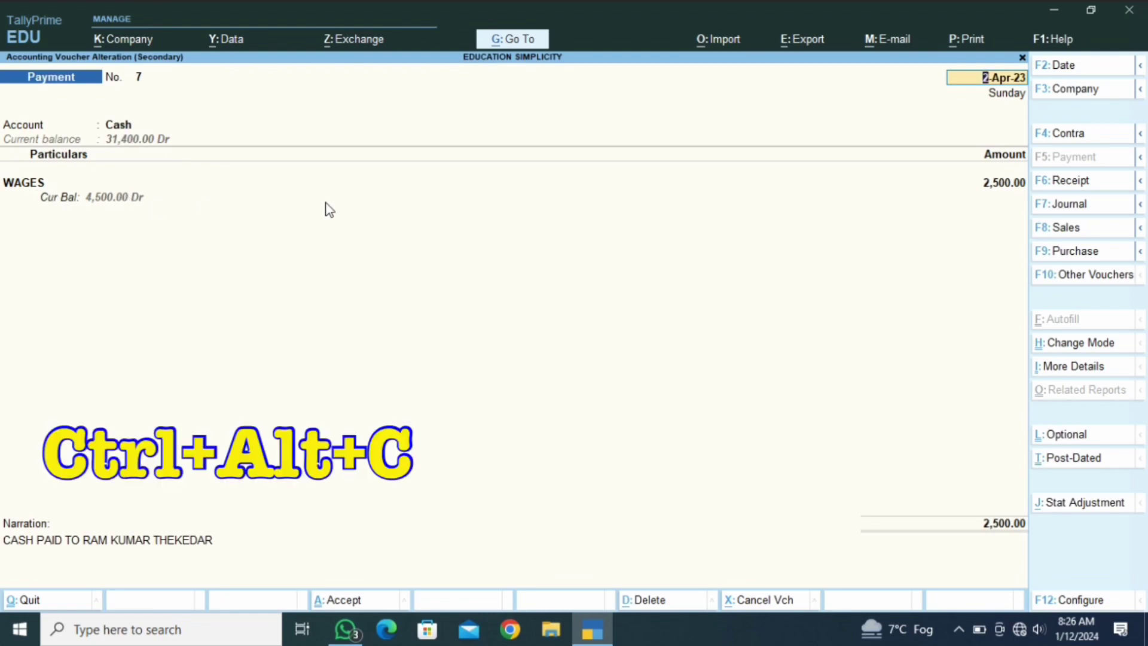
pyautogui.click(106, 557)
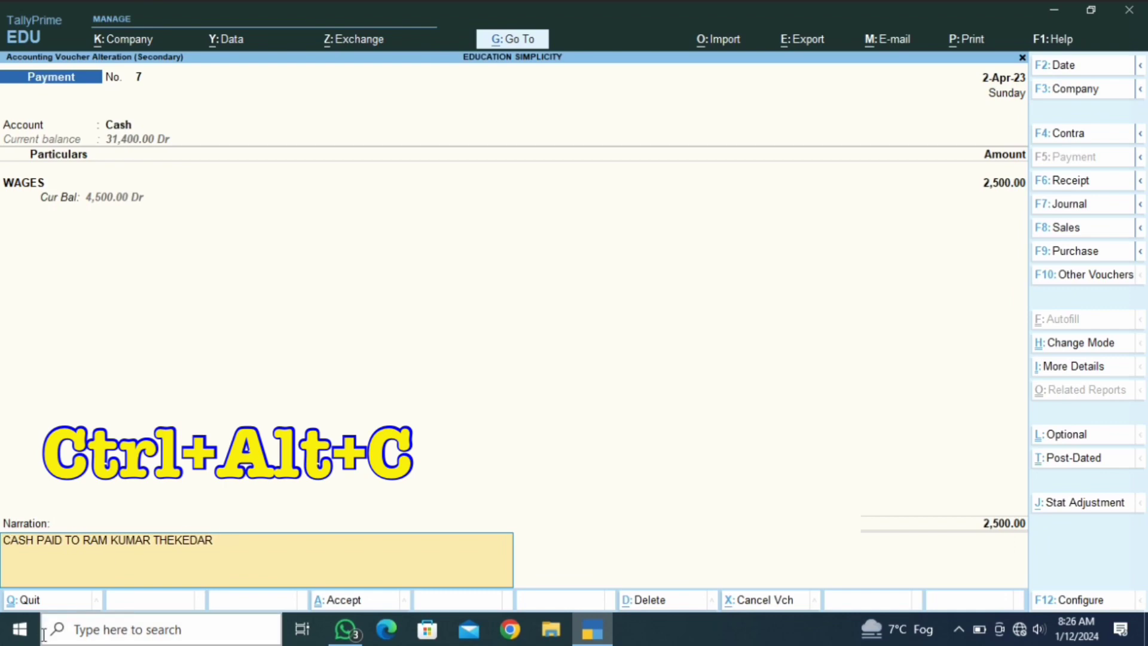
pyautogui.press('ctrl')
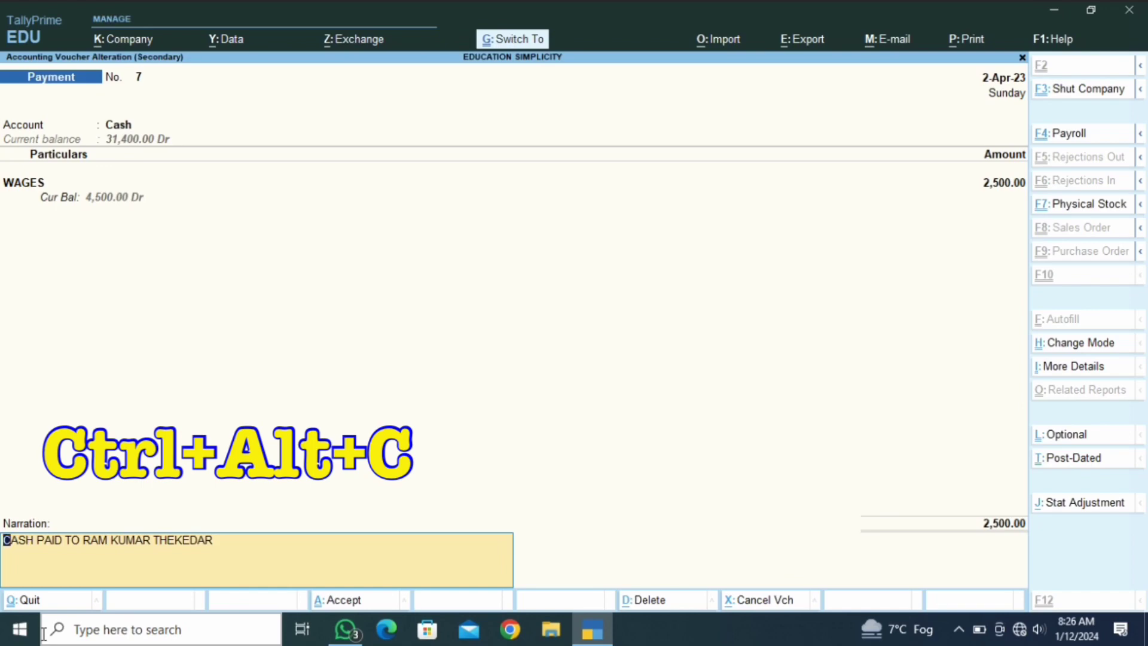
pyautogui.hotkey('ctrl', 'alt', 'c')
pyautogui.press('Escape')
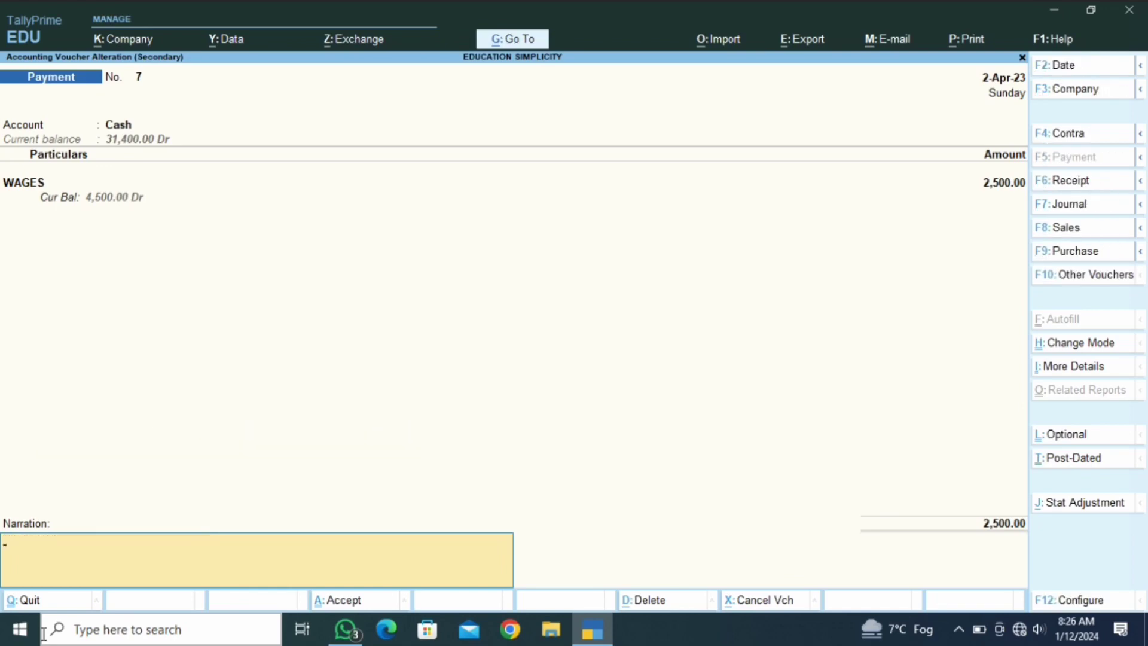
pyautogui.press('Escape')
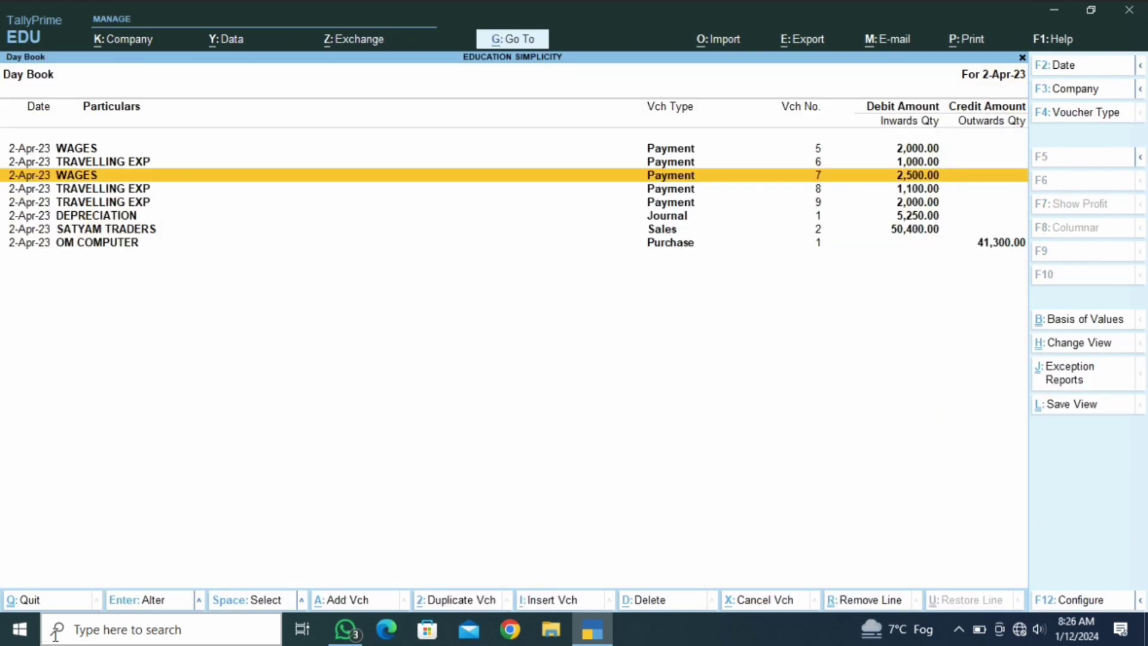
pyautogui.press('Down')
pyautogui.press('Down')
pyautogui.press('Down')
pyautogui.press('Down')
pyautogui.press('Down')
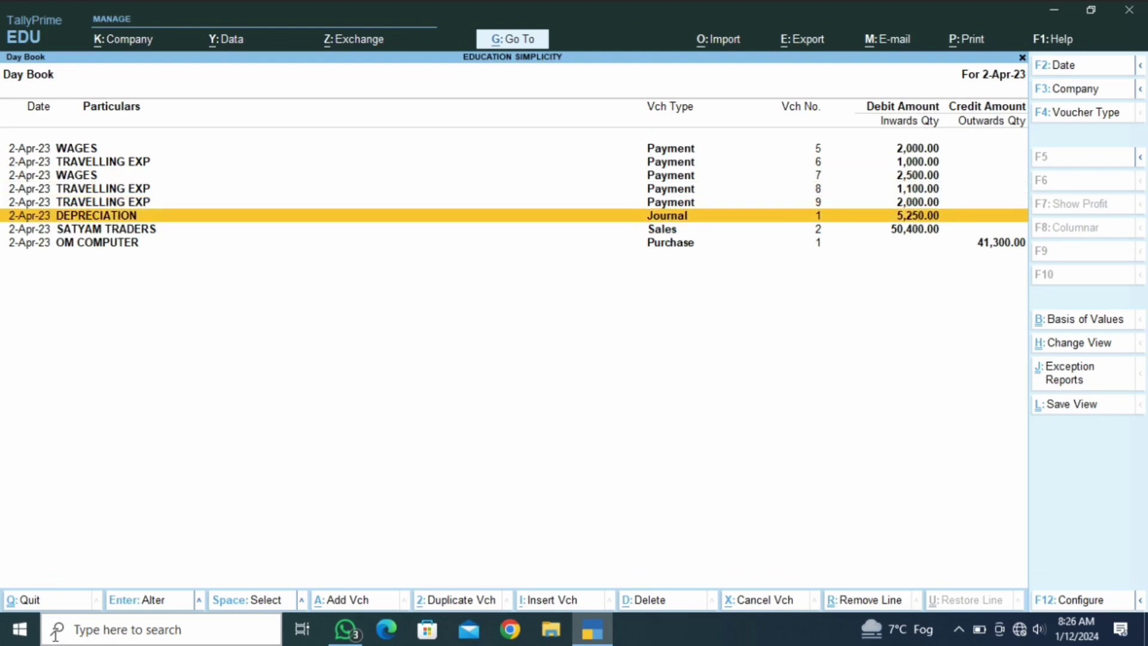
pyautogui.press('Up')
pyautogui.press('Up')
pyautogui.press('Up')
pyautogui.press('Up')
pyautogui.press('Up')
pyautogui.press('Down')
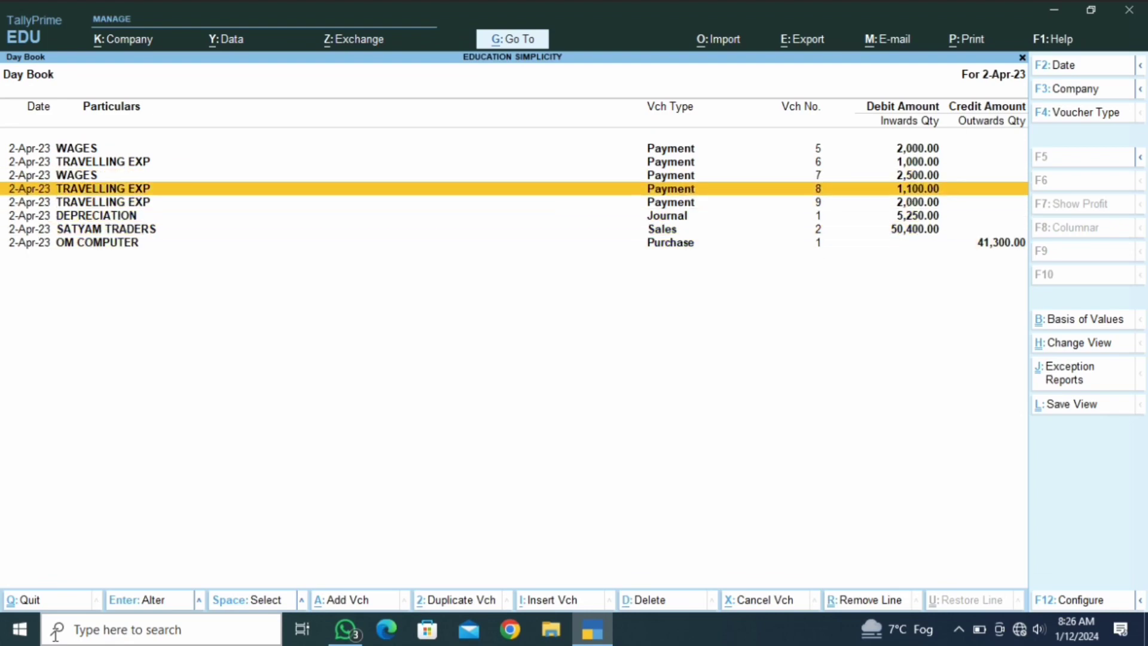
# - Paste the narration CASH PAID TO OM COMPUTER FOR PURCHASE NEW LAPTOP into SATYAM TRADERS sales voucher no. 2 and save the voucher
pyautogui.hotkey('ctrl', 'alt', 'v')
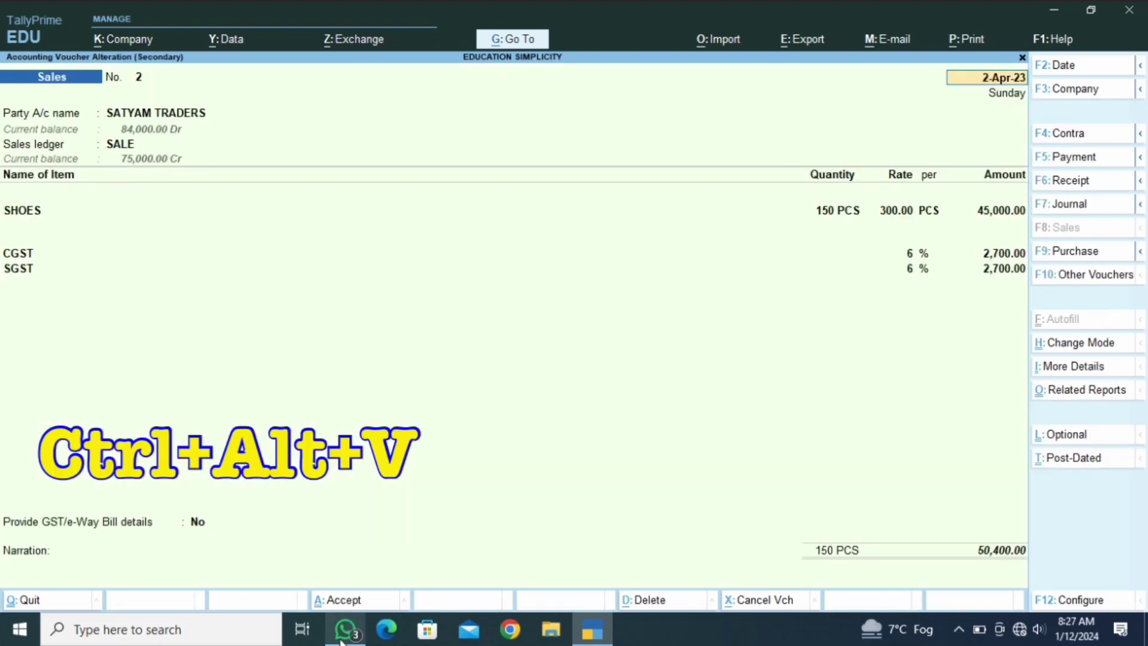
pyautogui.click(181, 573)
pyautogui.press('ctrl')
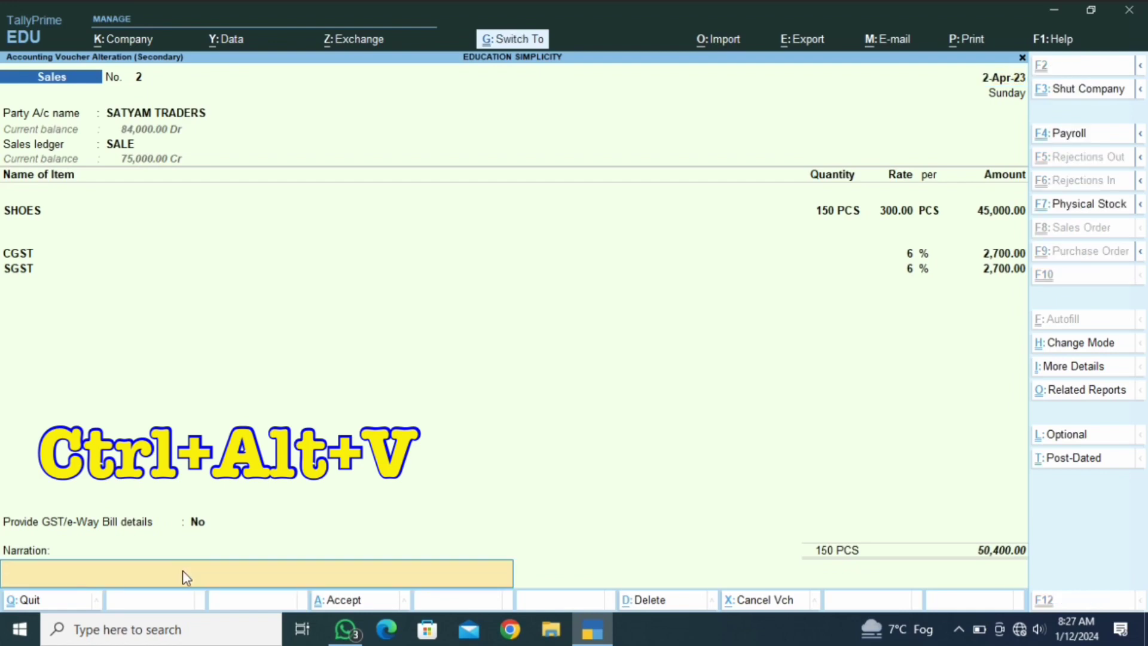
pyautogui.hotkey('ctrl', 'alt', 'v')
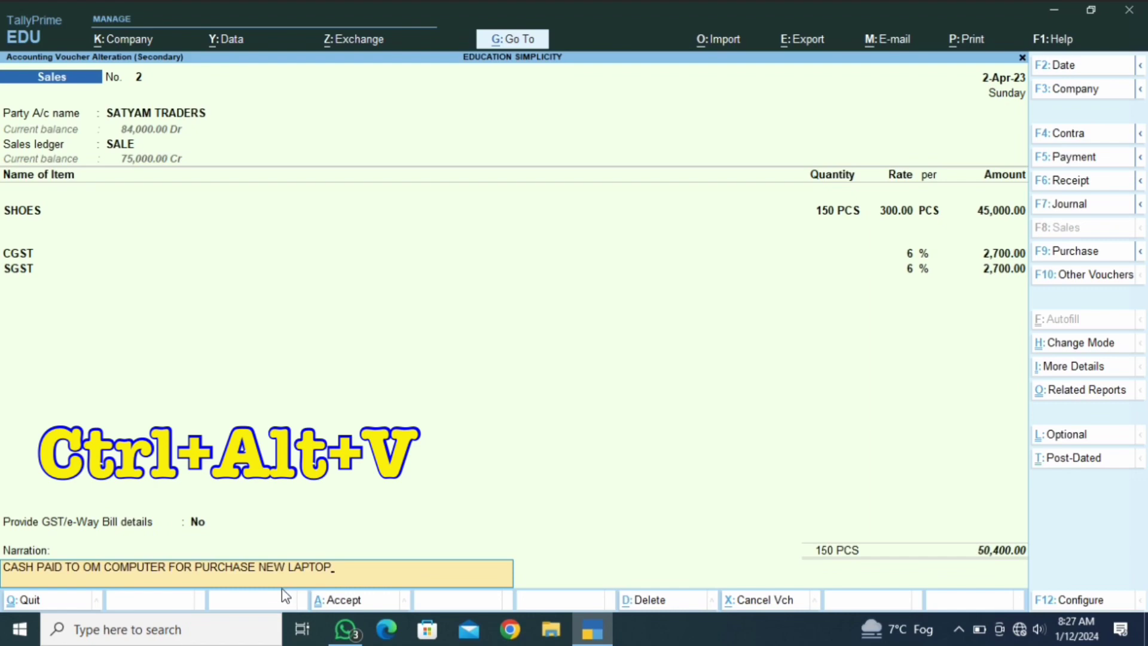
pyautogui.hotkey('ctrl', 'a')
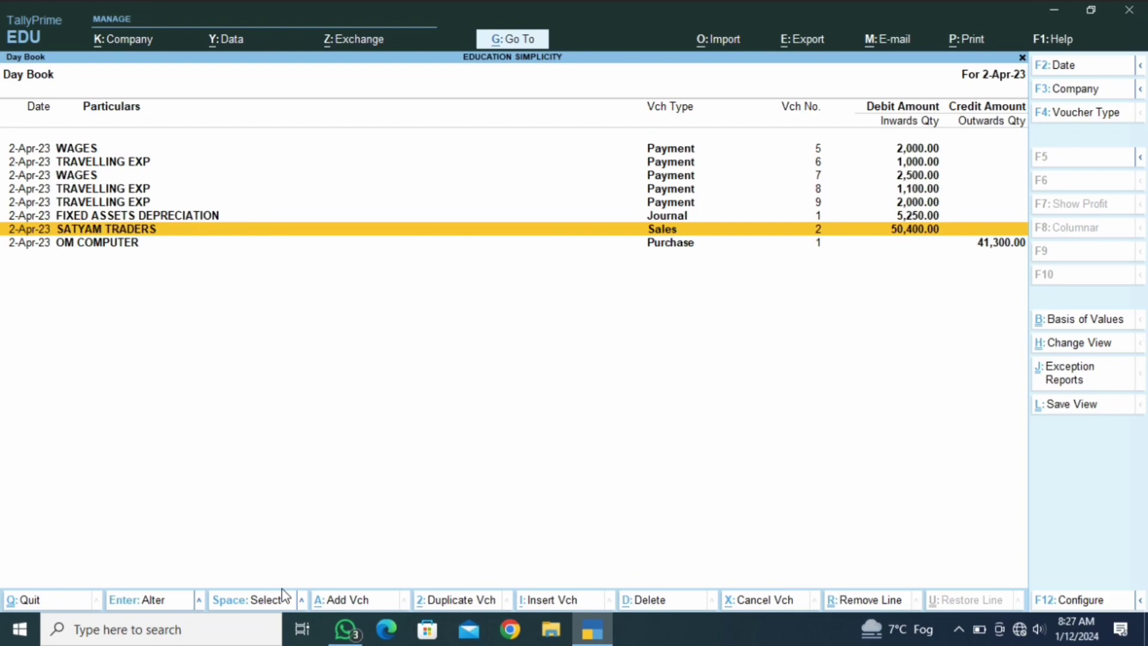
# - Open OM COMPUTER purchase voucher no. 1 and advance through its header fields to the receipt details
pyautogui.press('Down')
pyautogui.press('Return')
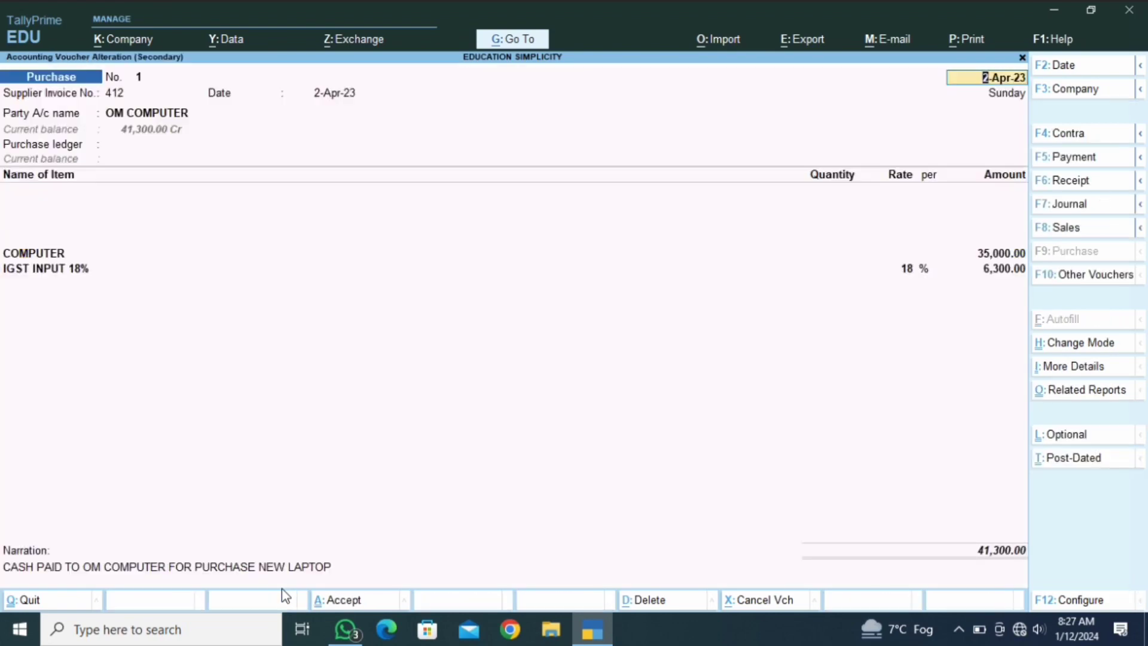
pyautogui.press('Return')
pyautogui.press('Return')
pyautogui.press('Return')
pyautogui.press('Return')
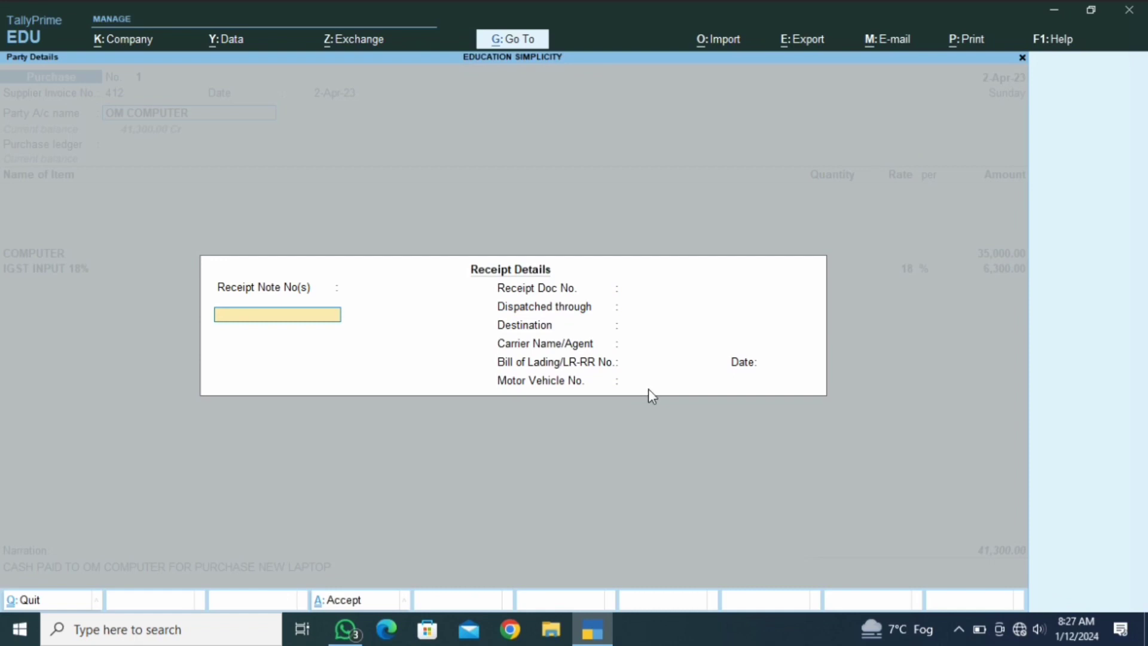
# - Look through the blank receipt details fields, and accept the receipt details and party details as they are
pyautogui.press('Return')
pyautogui.press('Return')
pyautogui.press('Return')
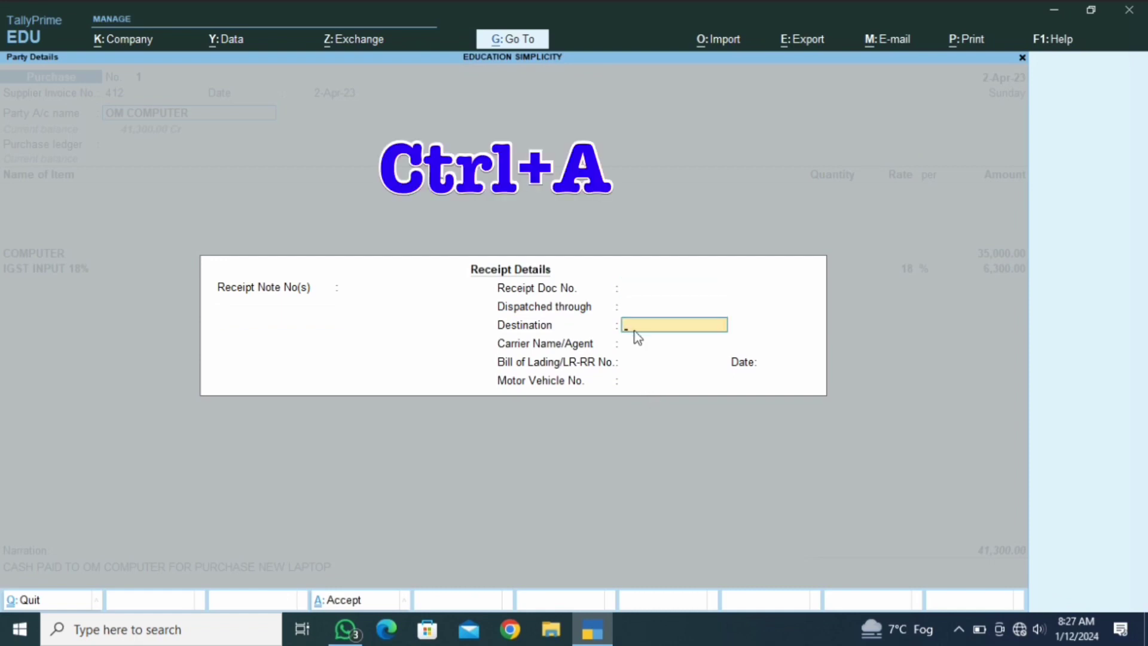
pyautogui.click(325, 298)
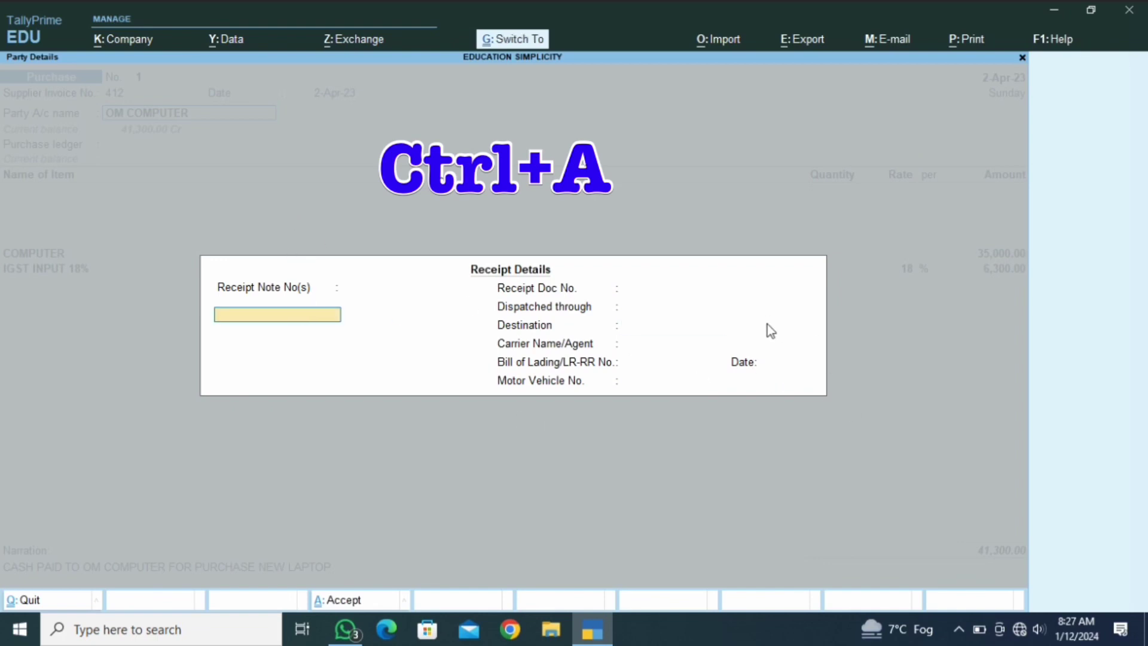
pyautogui.hotkey('ctrl', 'a')
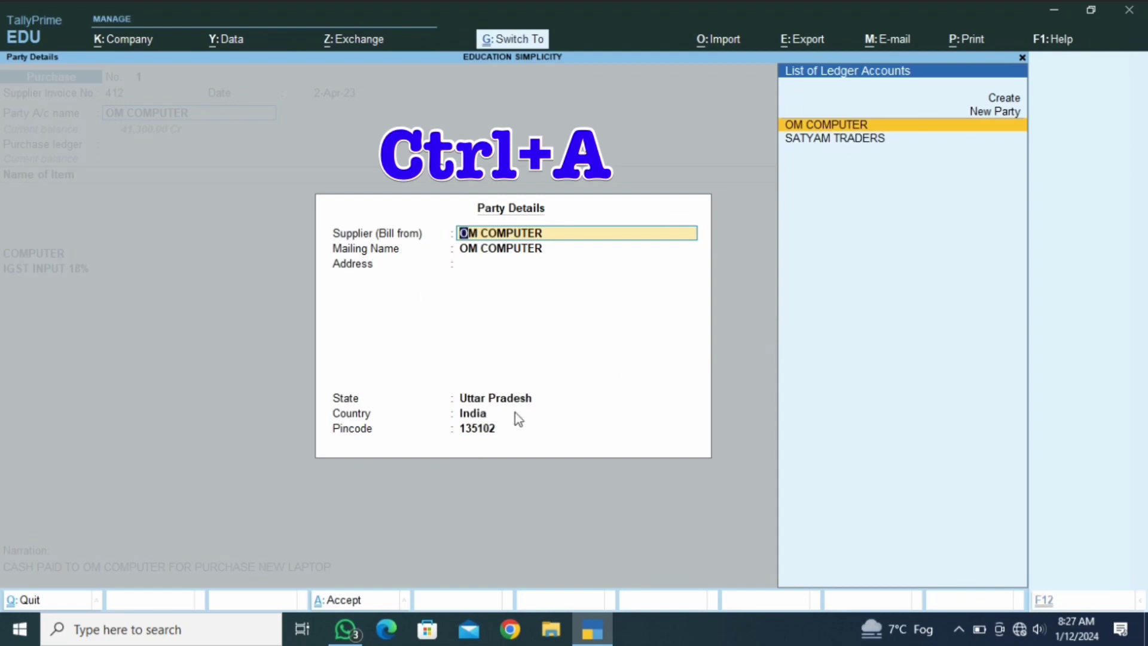
pyautogui.hotkey('ctrl', 'a')
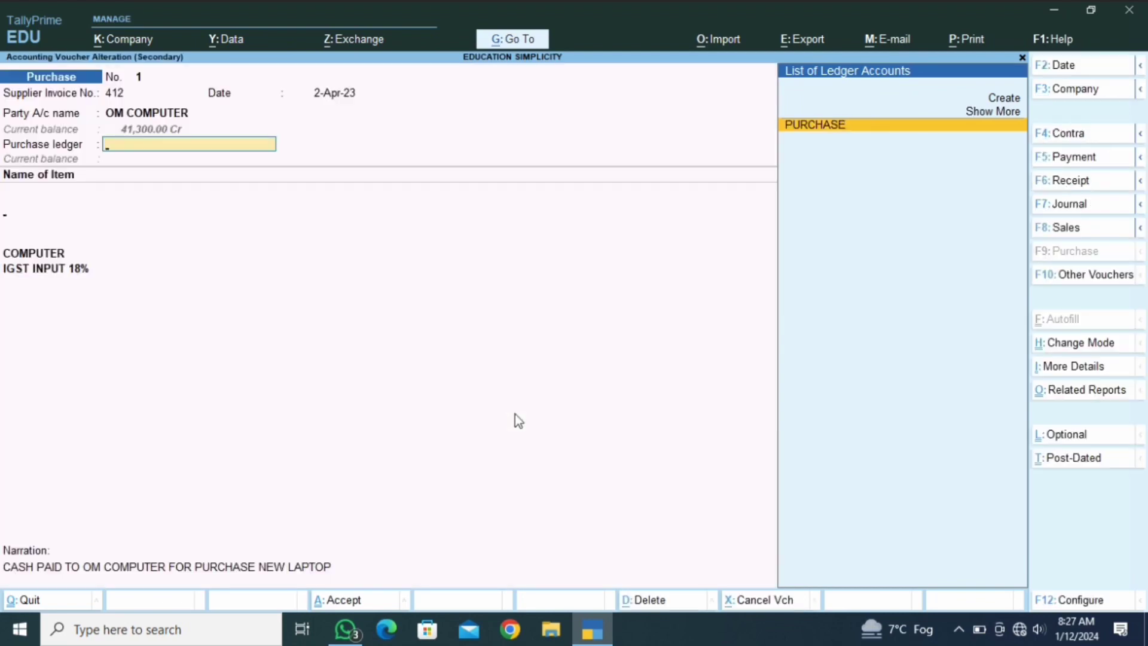
# - Choose PURCHASE as the purchase ledger and save the OM COMPUTER voucher directly from the item list
pyautogui.press('Return')
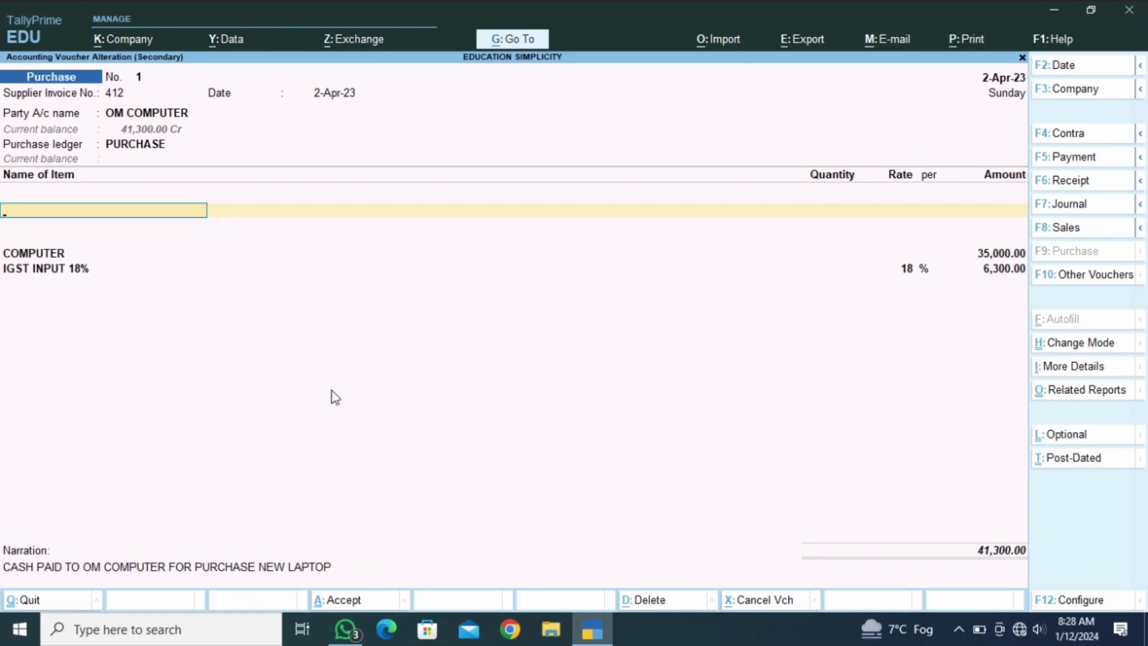
pyautogui.press('ctrl')
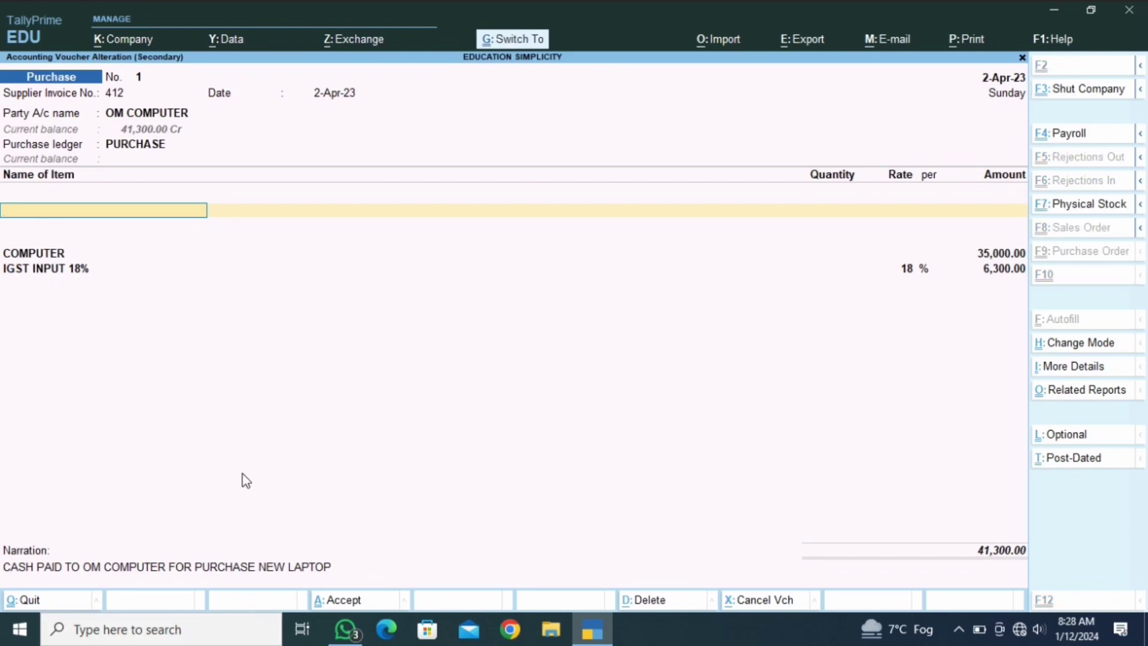
pyautogui.hotkey('ctrl', 'a')
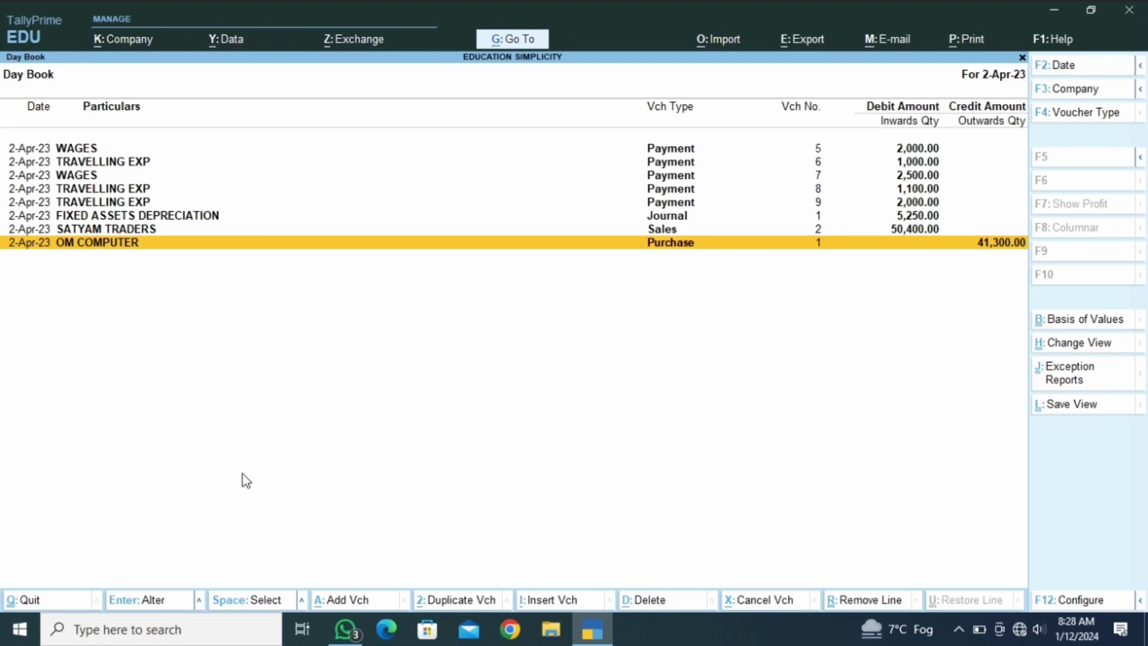
# - Add a new purchase voucher from the Day Book with supplier invoice no. 515 and the default invoice date
pyautogui.press('alt')
pyautogui.hotkey('alt', 'a')
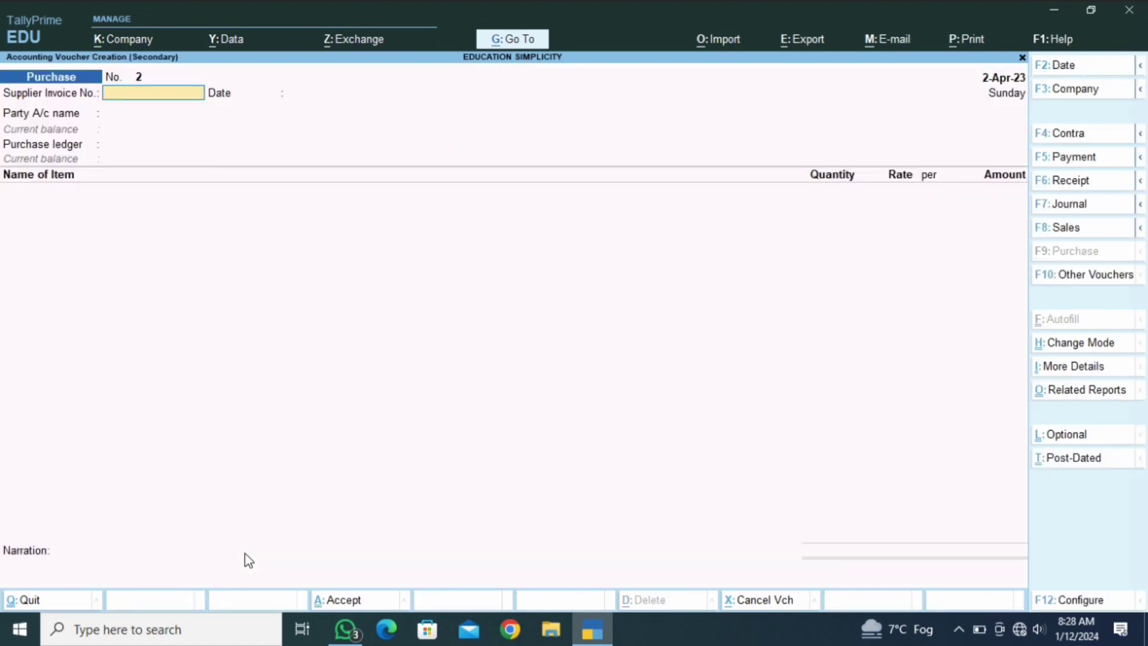
pyautogui.write('515')
pyautogui.press('Return')
pyautogui.press('Return')
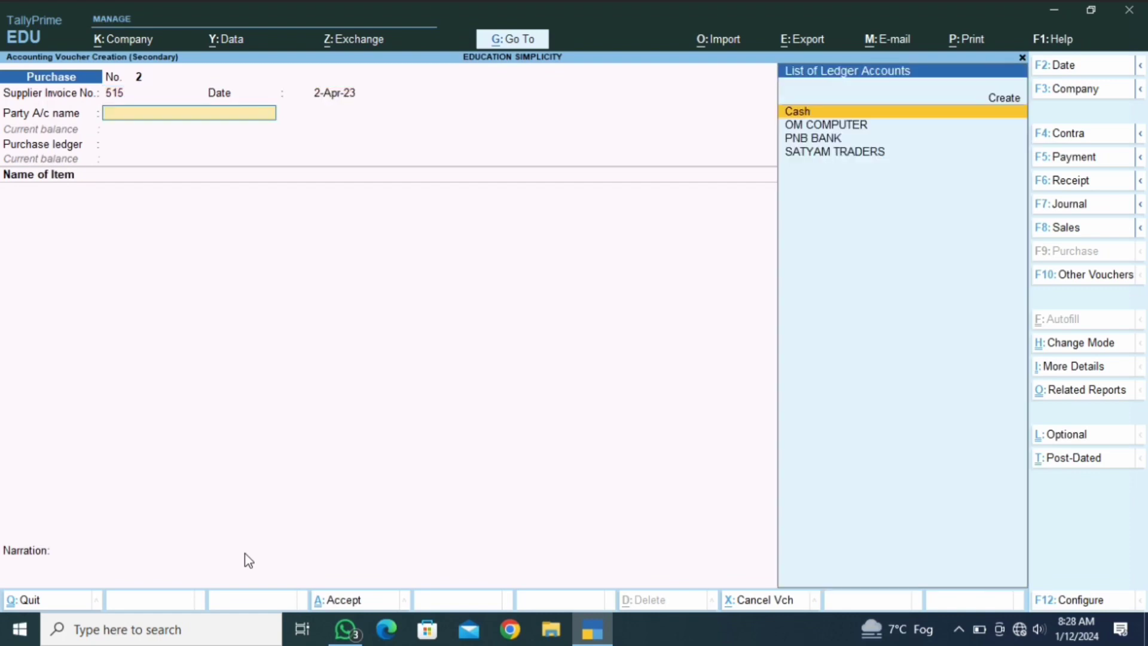
# - Set the party account to Cash, accept its default details, and choose PURCHASE as the purchase ledger
pyautogui.press('Return')
pyautogui.hotkey('ctrl', 'a')
pyautogui.hotkey('ctrl', 'a')
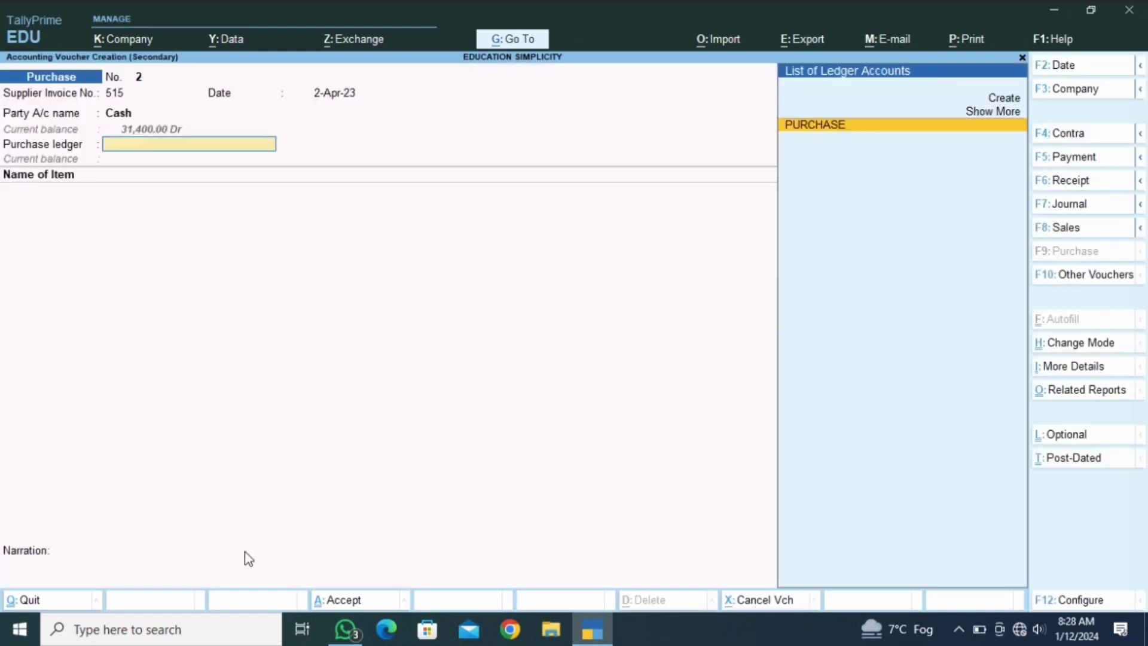
pyautogui.press('Return')
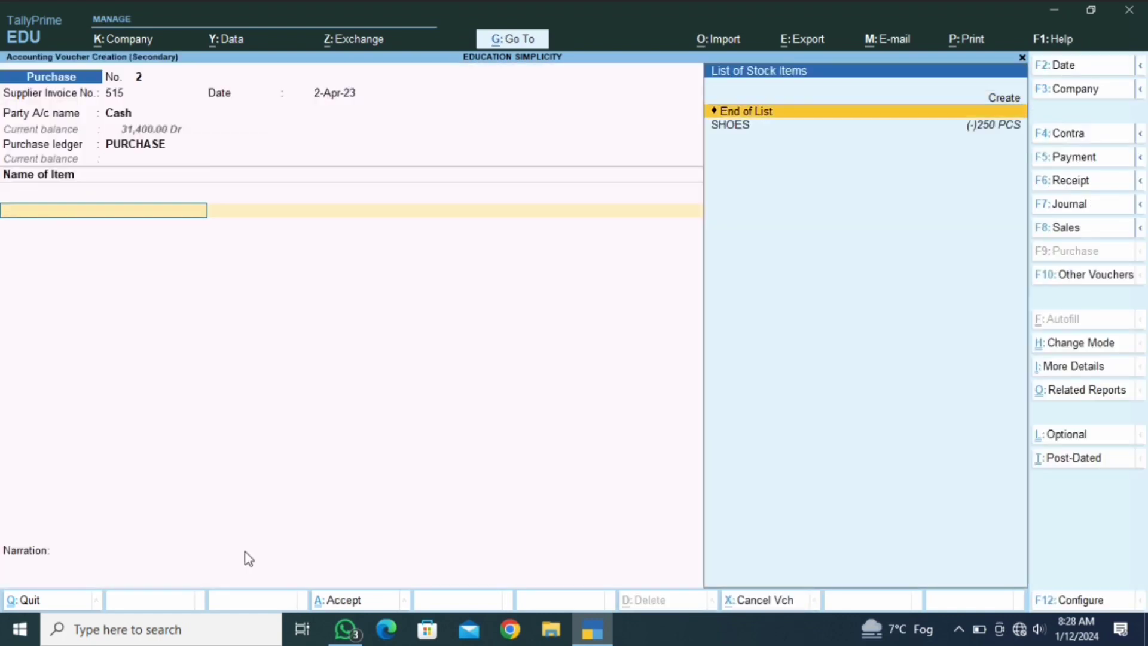
# - Add 2 PCS of SHOES at a rate of 300, end the item list, and set Provide GST details to No
pyautogui.press('Down')
pyautogui.press('Return')
pyautogui.write('2')
pyautogui.press('Return')
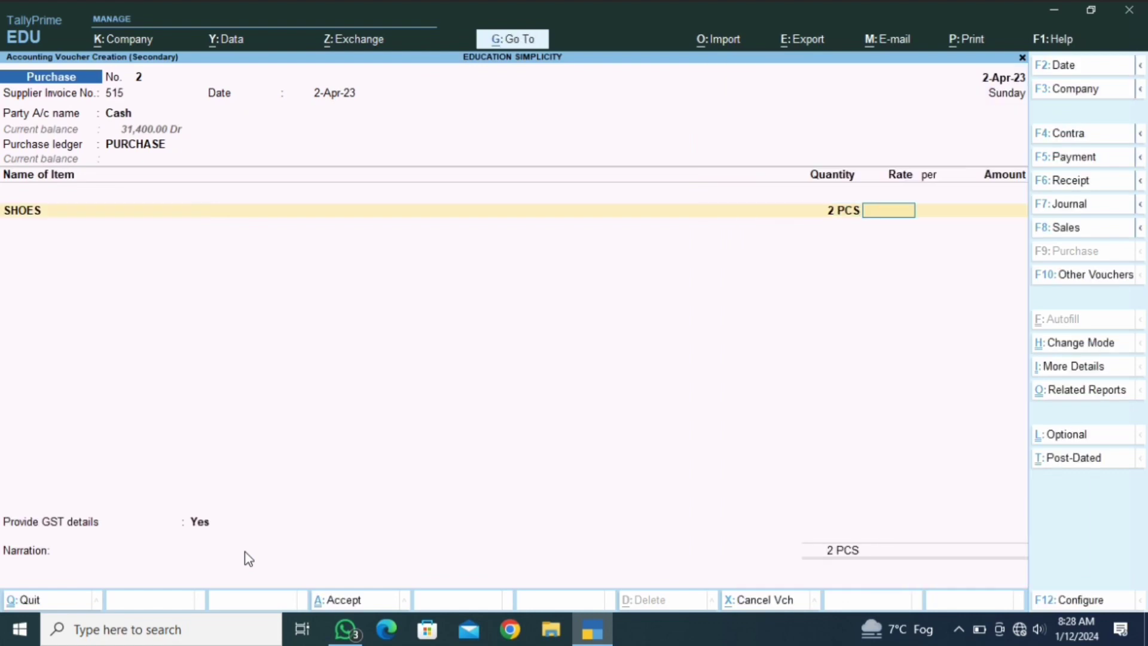
pyautogui.write('300')
pyautogui.press('Return')
pyautogui.press('Return')
pyautogui.press('Return')
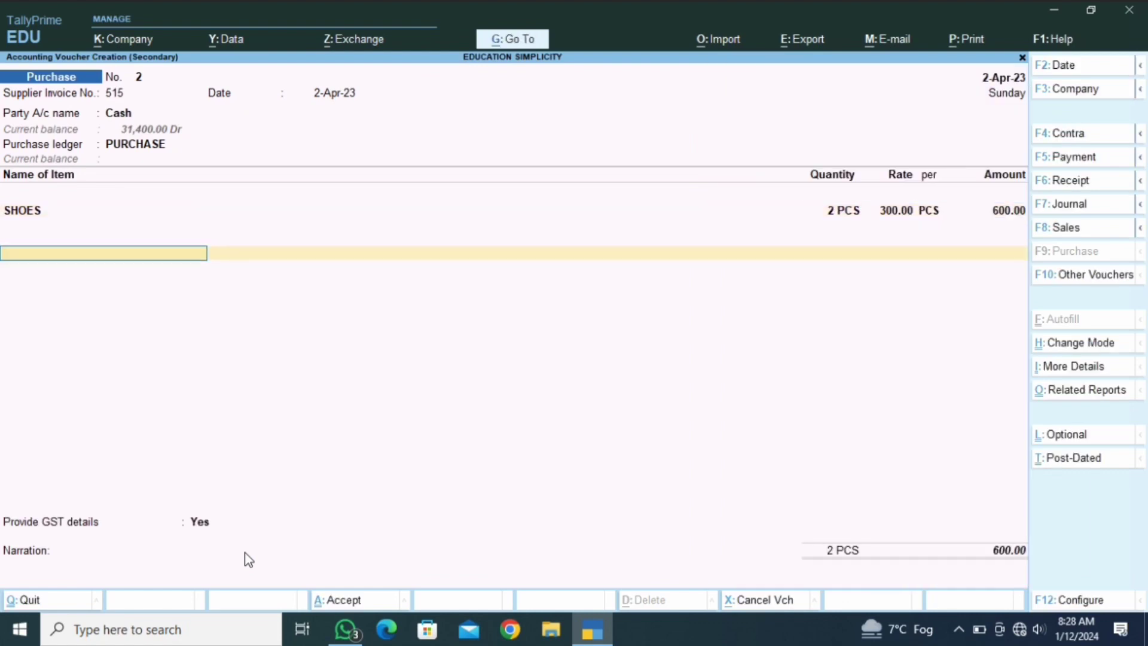
pyautogui.press('Return')
pyautogui.press('n')
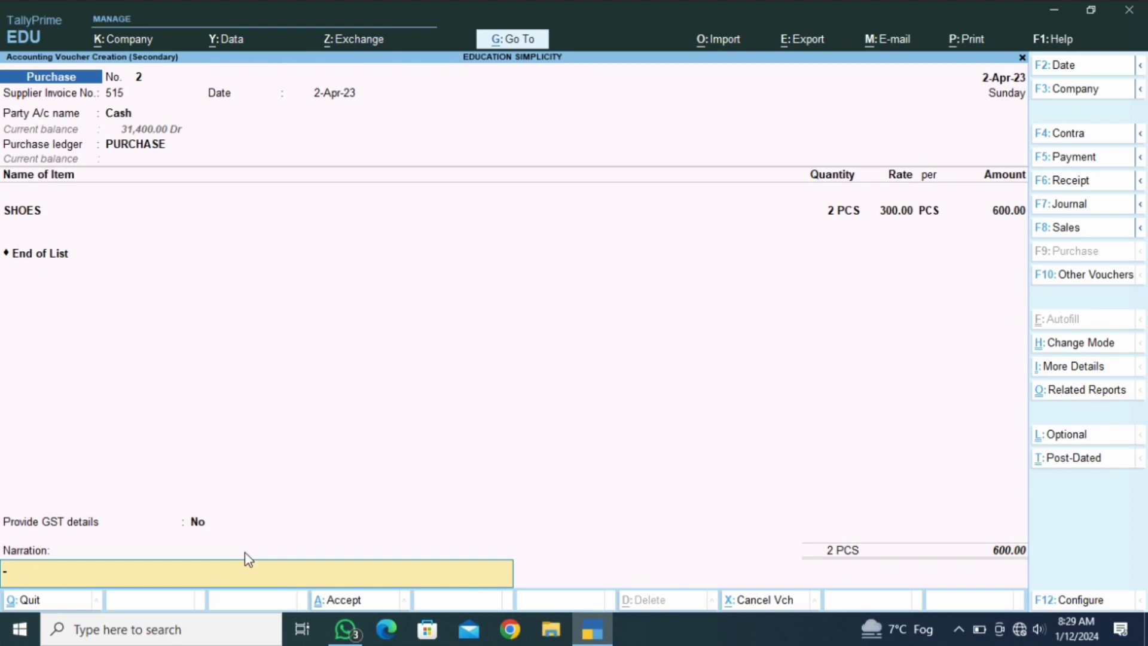
# - Recall the last narration saved for the Cash ledger into the purchase voucher and compare it with the party account
pyautogui.hotkey('alt', 'r')
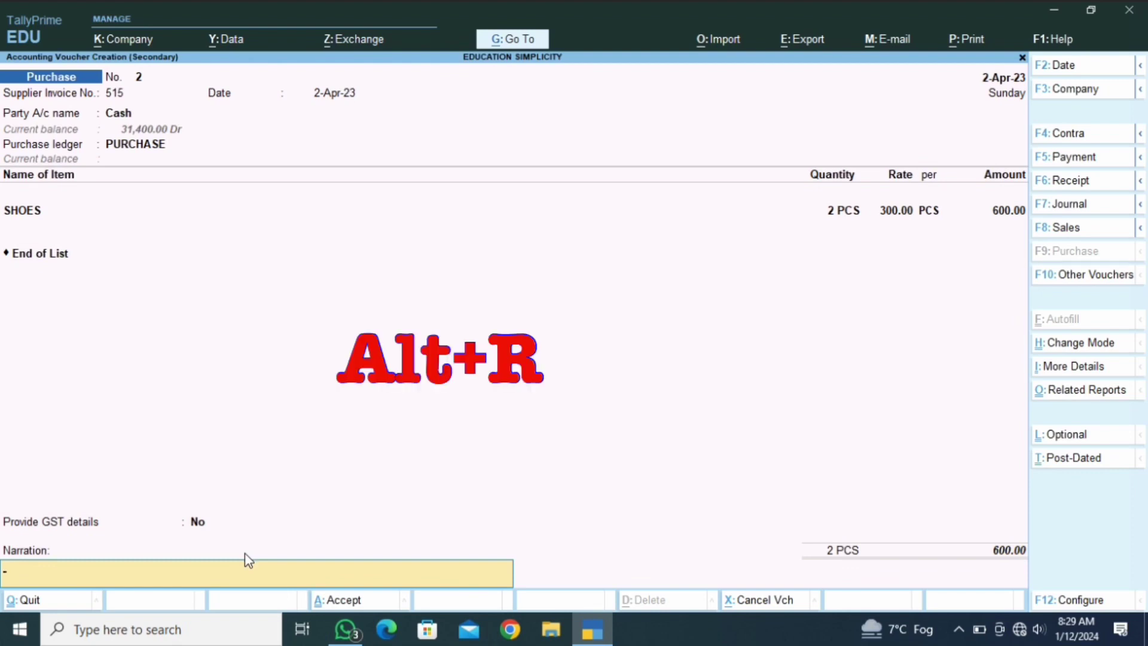
pyautogui.press('alt')
pyautogui.hotkey('alt', 'r')
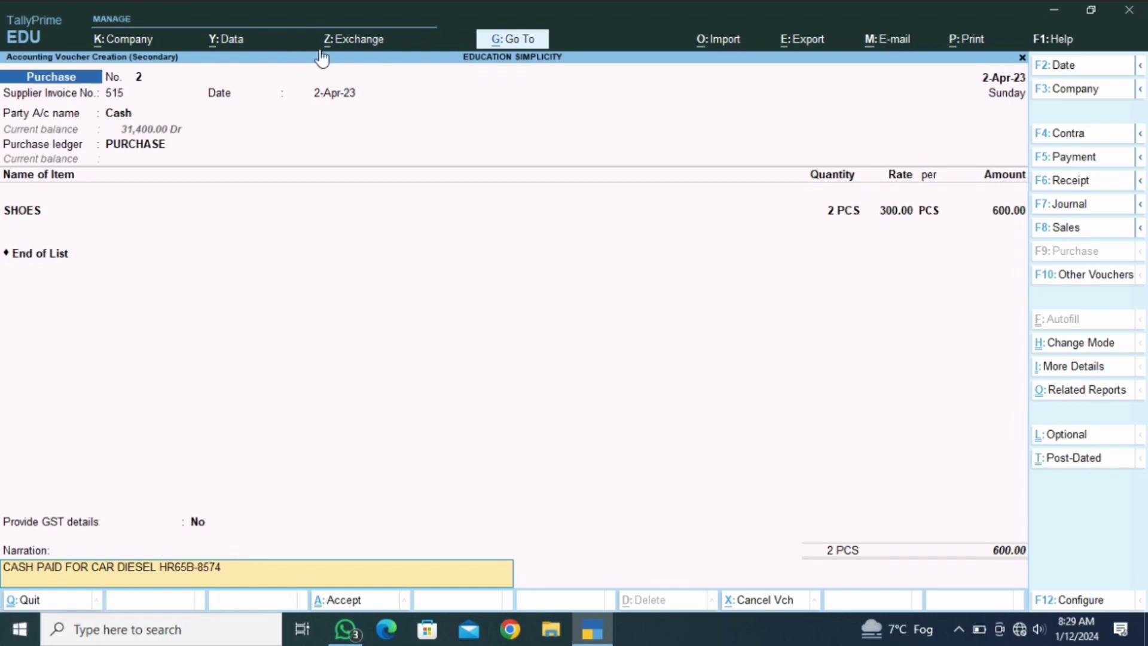
pyautogui.click(111, 113)
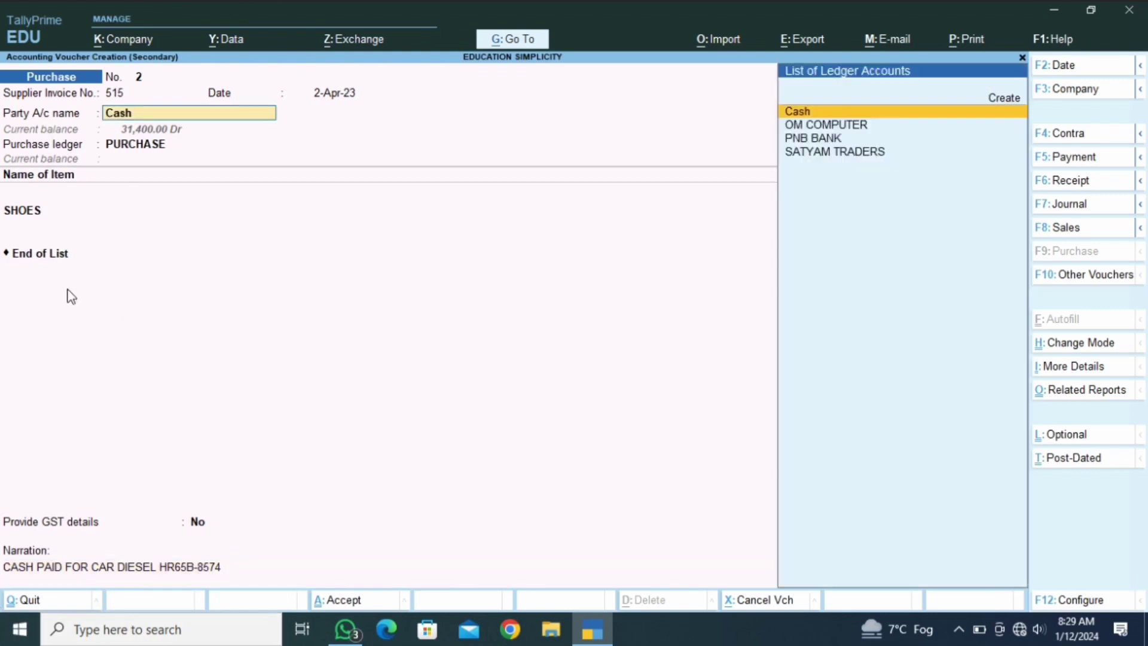
pyautogui.click(126, 571)
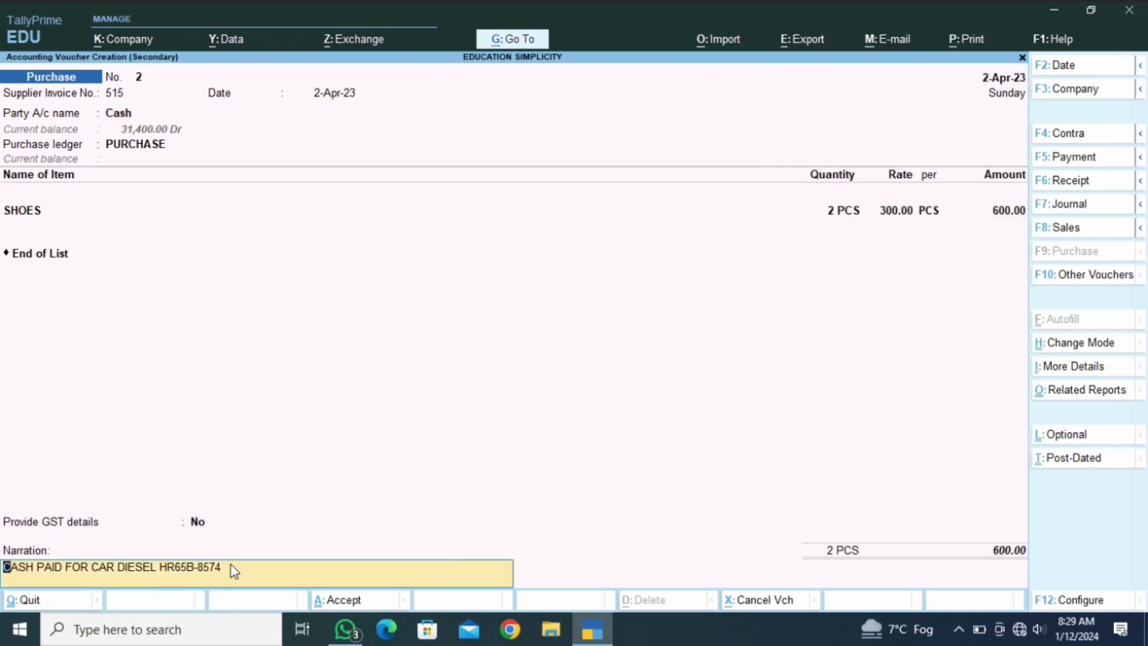
# - Replace the narration with the last one used for purchase vouchers, CASH PAID TO OM COMPUTER FOR PURCHASE NEW LAPTOP
pyautogui.hotkey('ctrl', 'r')
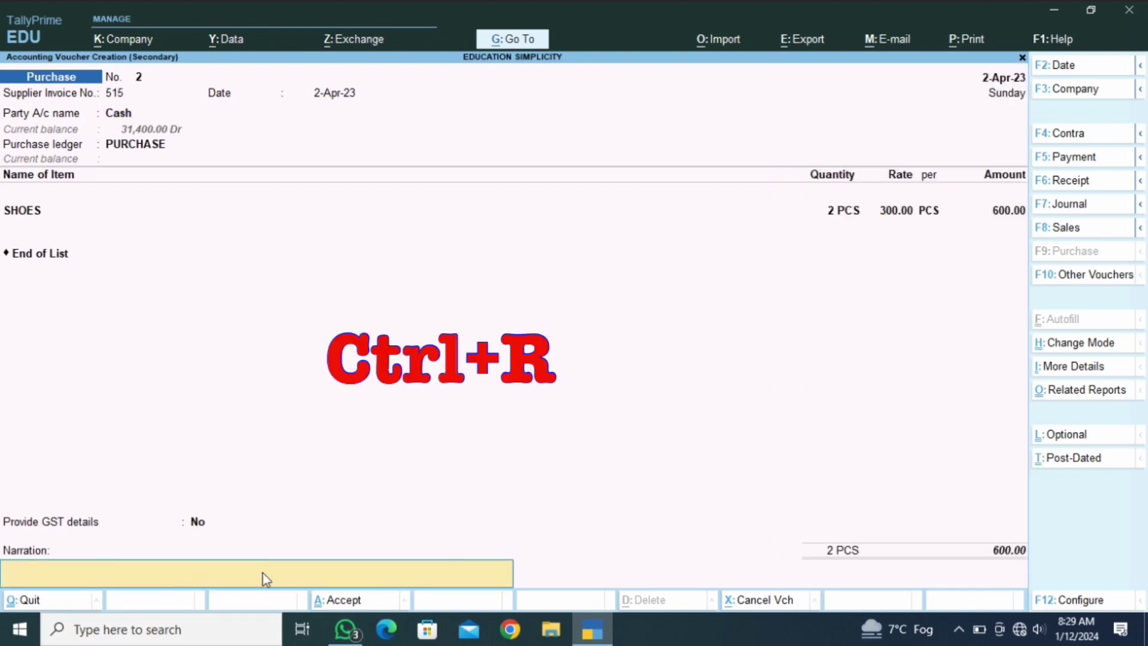
pyautogui.hotkey('ctrl', 'r')
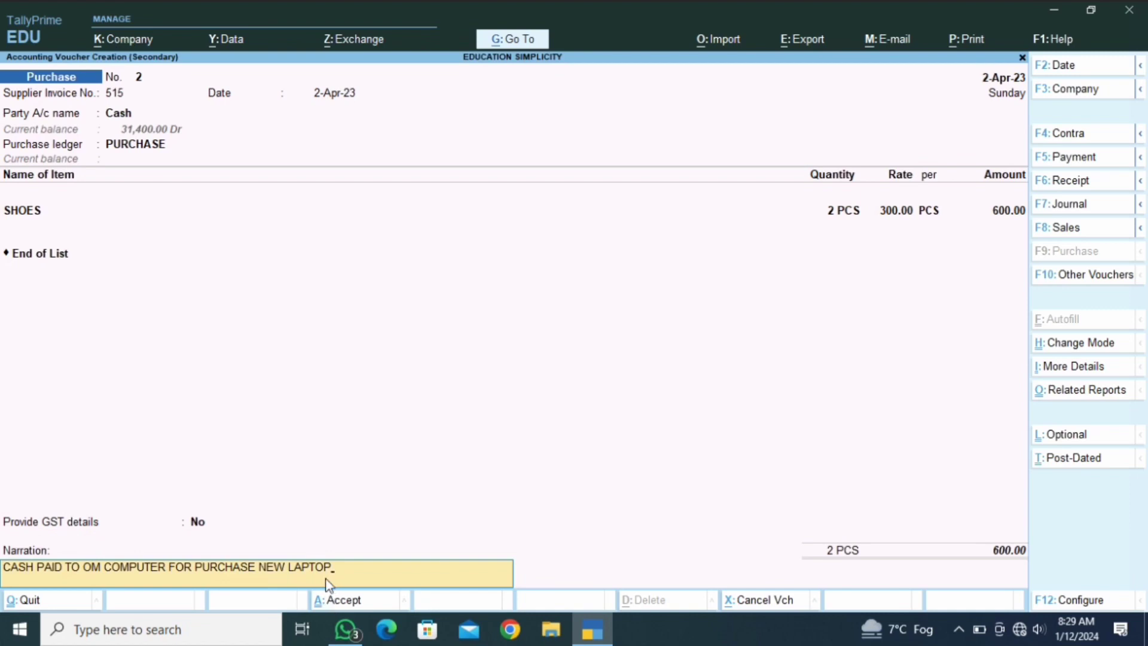
# - Clear the narration and fill it again with the Cash ledger's car diesel narration
pyautogui.press('Escape')
pyautogui.press('ctrl')
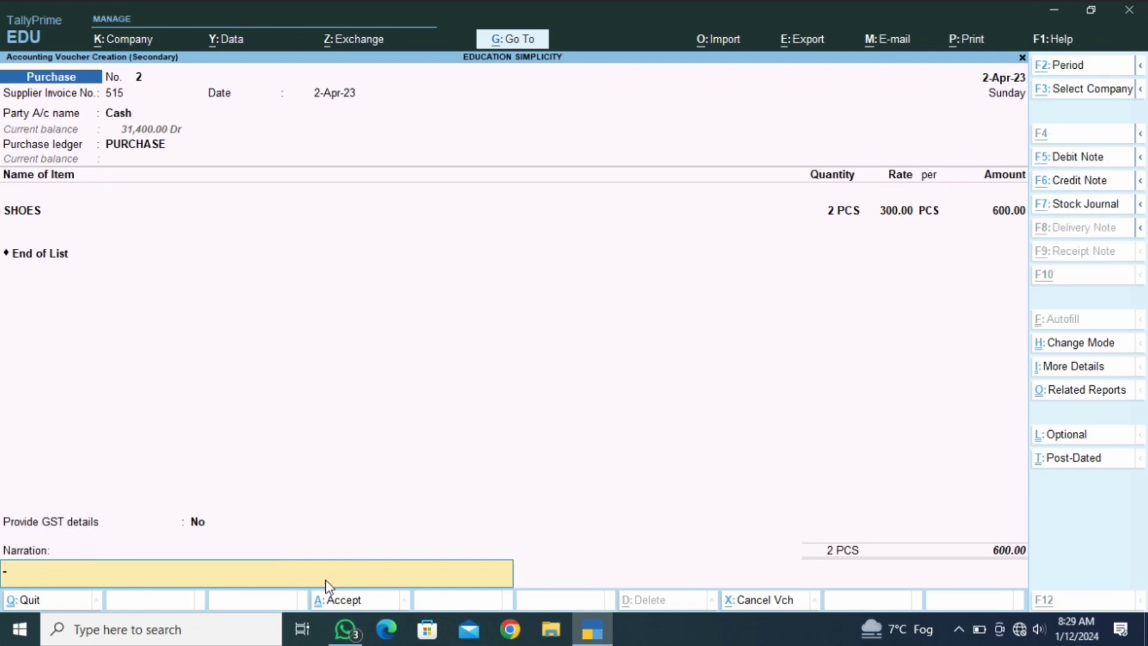
pyautogui.write('CASH PAID FOR CAR DIESEL HR65B-8574')
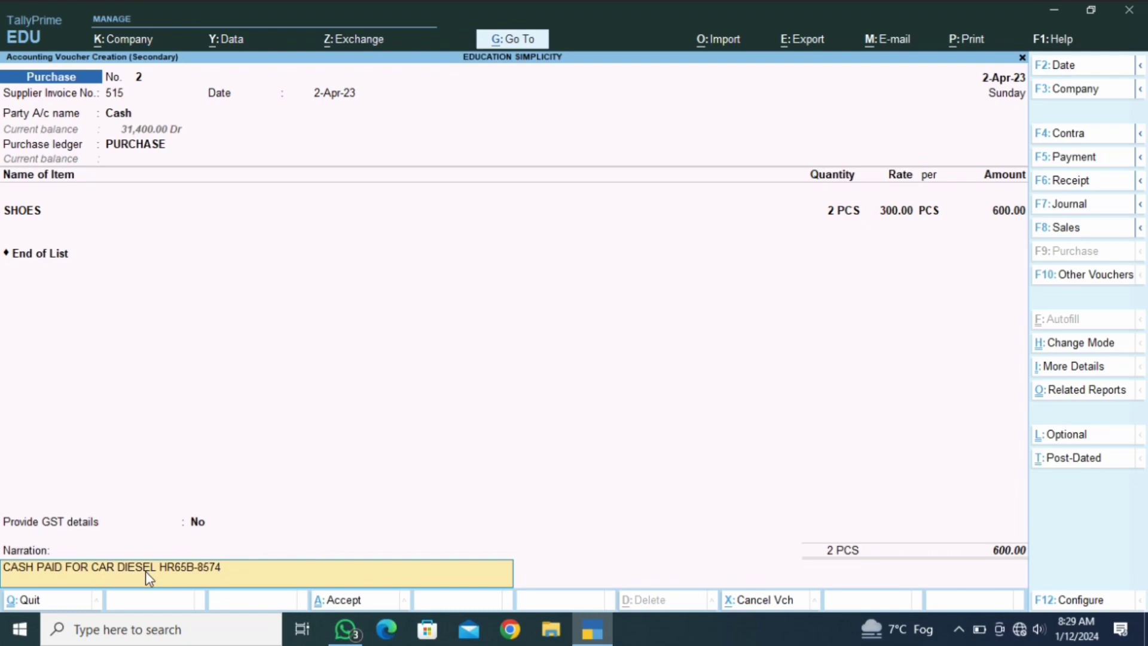
# - Discard the unfinished purchase voucher and open the Day Book
pyautogui.press('Escape')
pyautogui.press('Escape')
pyautogui.press('y')
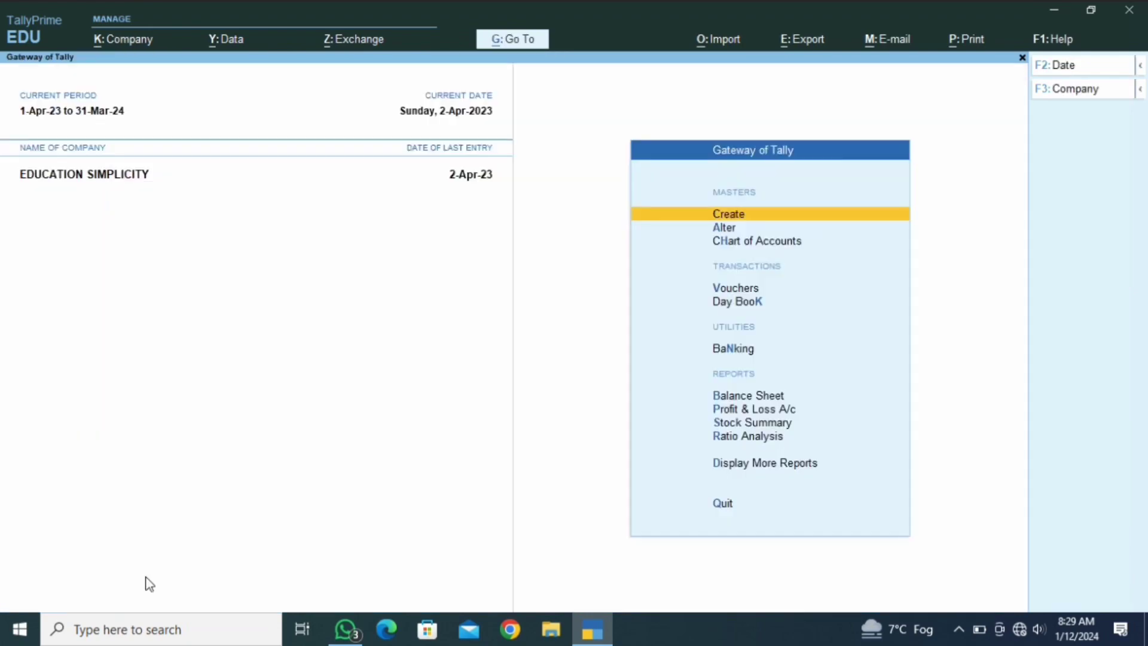
pyautogui.press('d')
pyautogui.press('k')
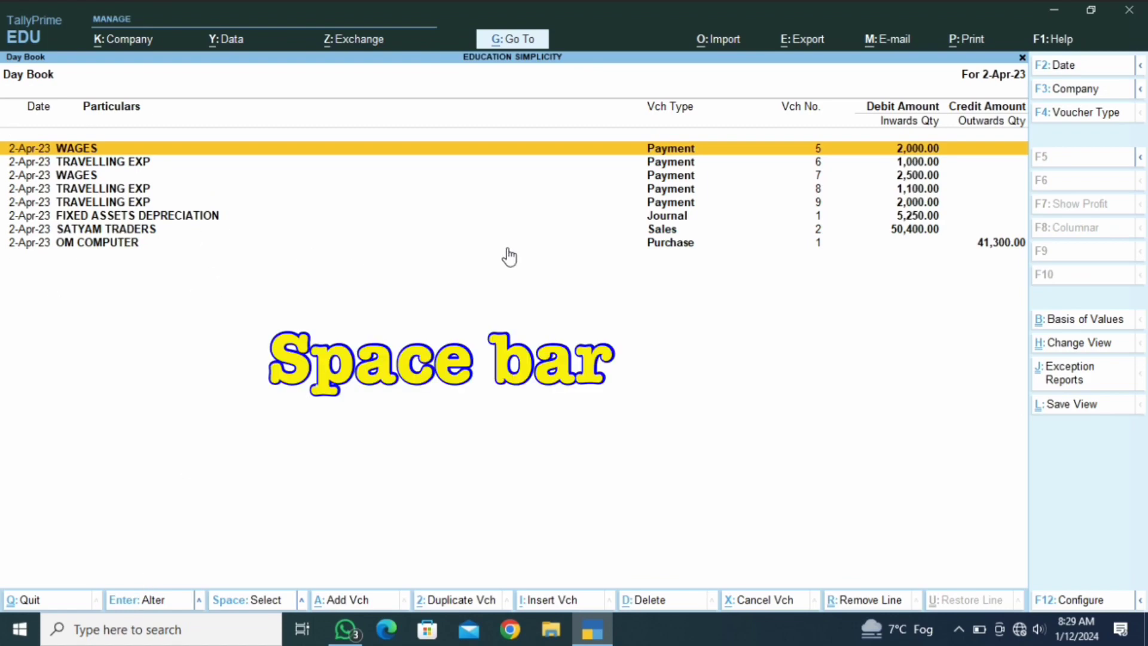
# - Select every voucher in the Day Book one at a time, from the first WAGES payment down to the OM COMPUTER purchase
pyautogui.press('space')
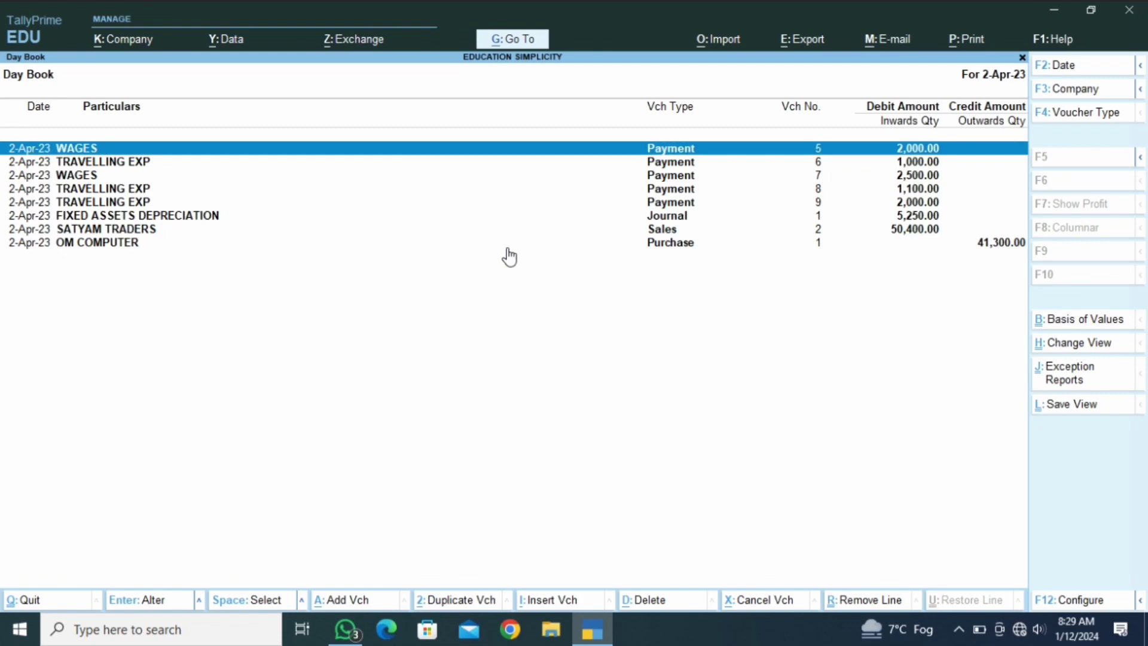
pyautogui.press('Down')
pyautogui.press('space')
pyautogui.press('Down')
pyautogui.press('space')
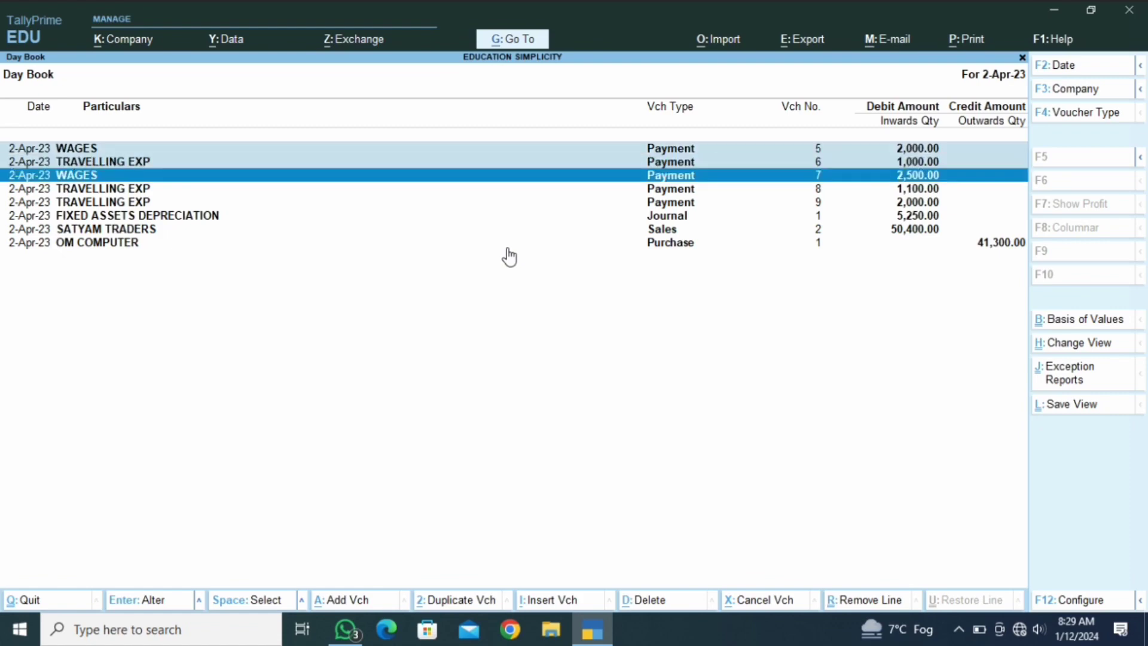
pyautogui.press('Down')
pyautogui.press('space')
pyautogui.press('Down')
pyautogui.press('space')
pyautogui.press('Down')
pyautogui.press('space')
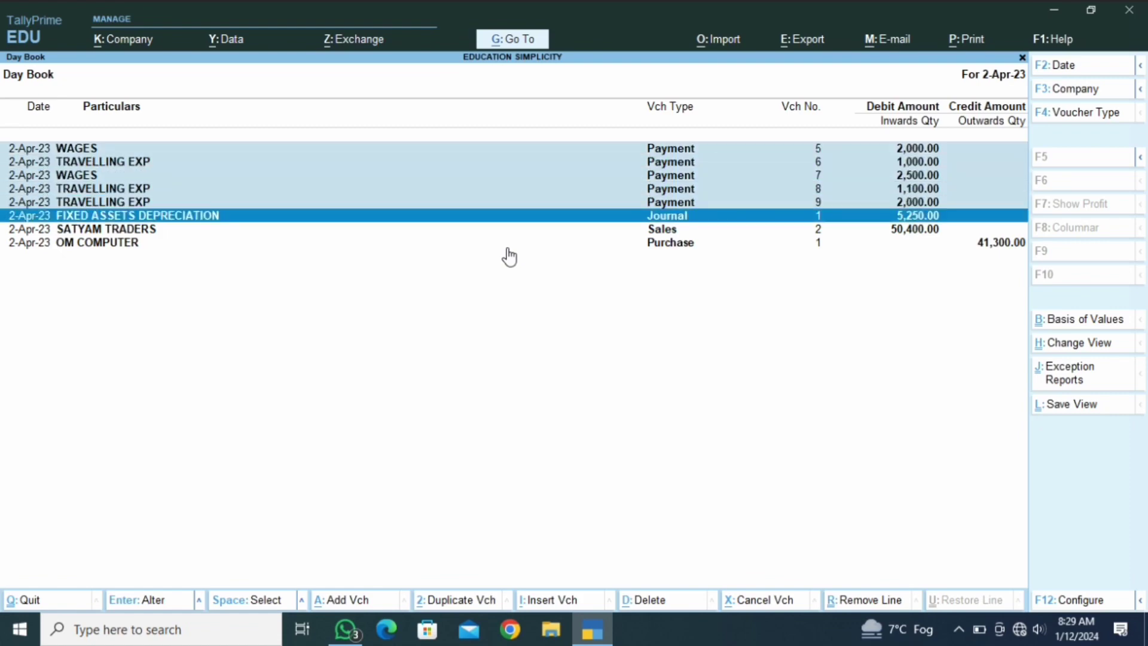
pyautogui.press('Down')
pyautogui.press('space')
pyautogui.press('Down')
pyautogui.press('space')
# - Go back to the first WAGES payment and deselect the Day Book vouchers one at a time
pyautogui.press('Up')
pyautogui.press('Up')
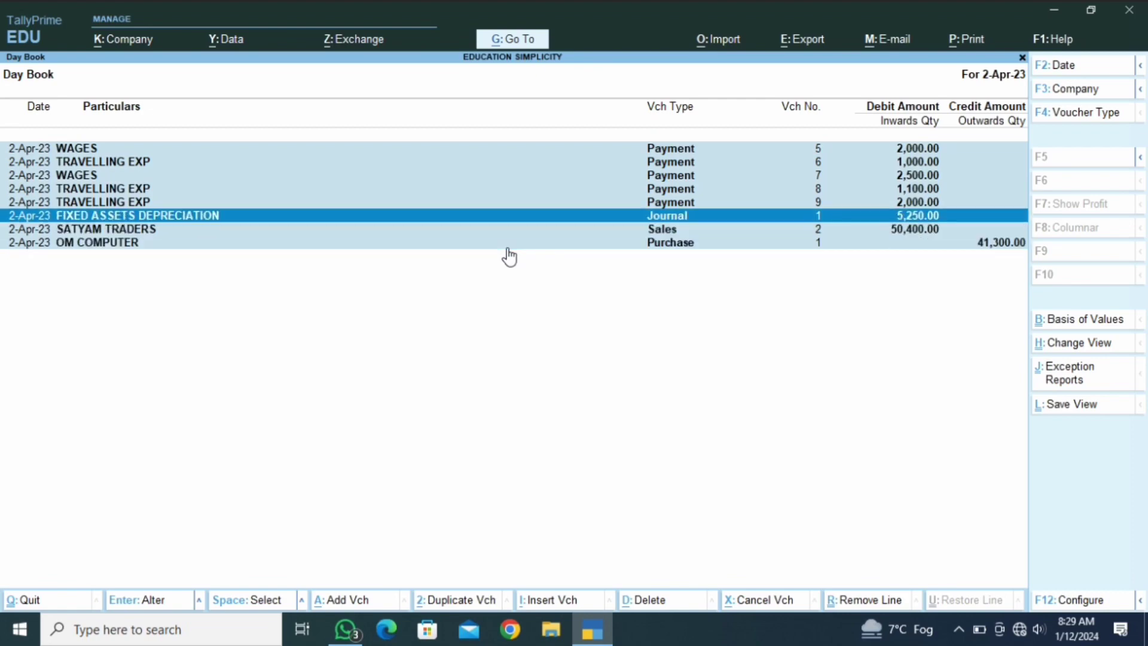
pyautogui.press('Up')
pyautogui.press('Up')
pyautogui.press('Up')
pyautogui.press('Up')
pyautogui.press('Up')
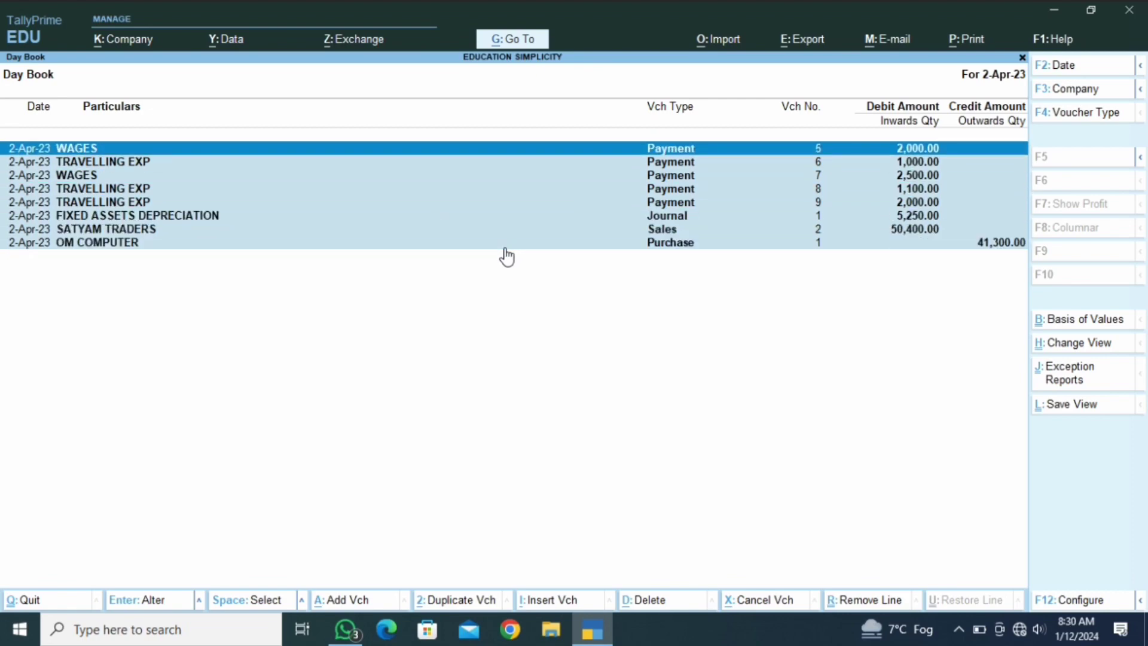
pyautogui.press('space')
pyautogui.press('space')
pyautogui.press('space')
pyautogui.press('space')
pyautogui.press('space')
pyautogui.press('space')
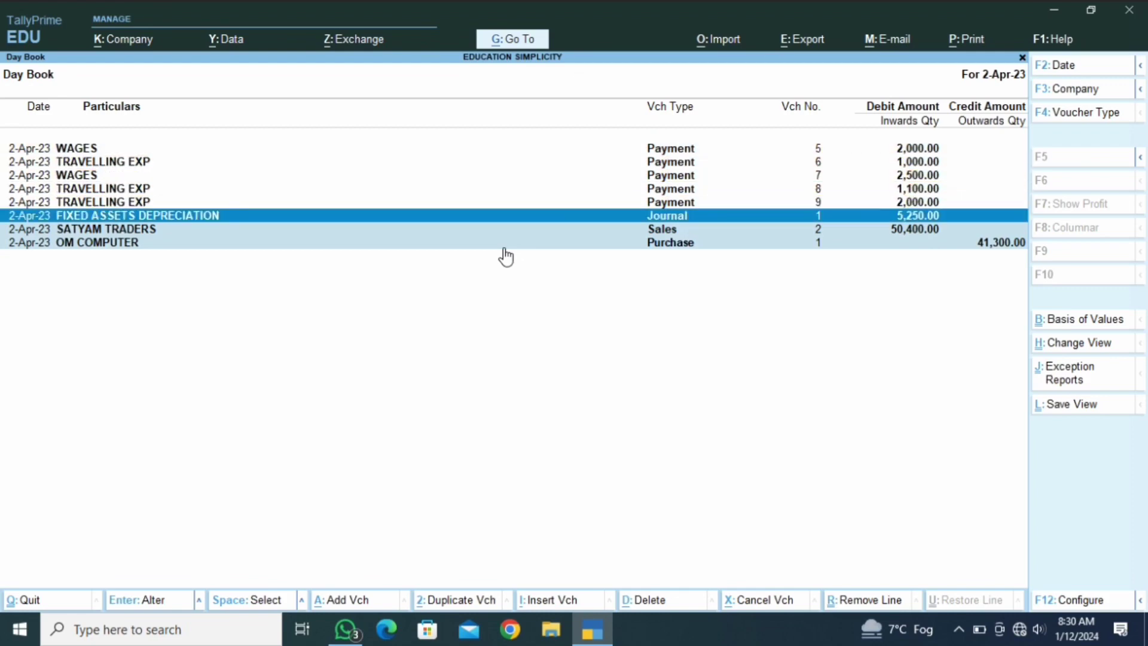
pyautogui.press('Down')
pyautogui.press('space')
# - Return to the first voucher, select all Day Book vouchers at once and clear the selection again
pyautogui.press('Up')
pyautogui.press('Up')
pyautogui.press('Up')
pyautogui.press('Up')
pyautogui.press('Up')
pyautogui.press('Up')
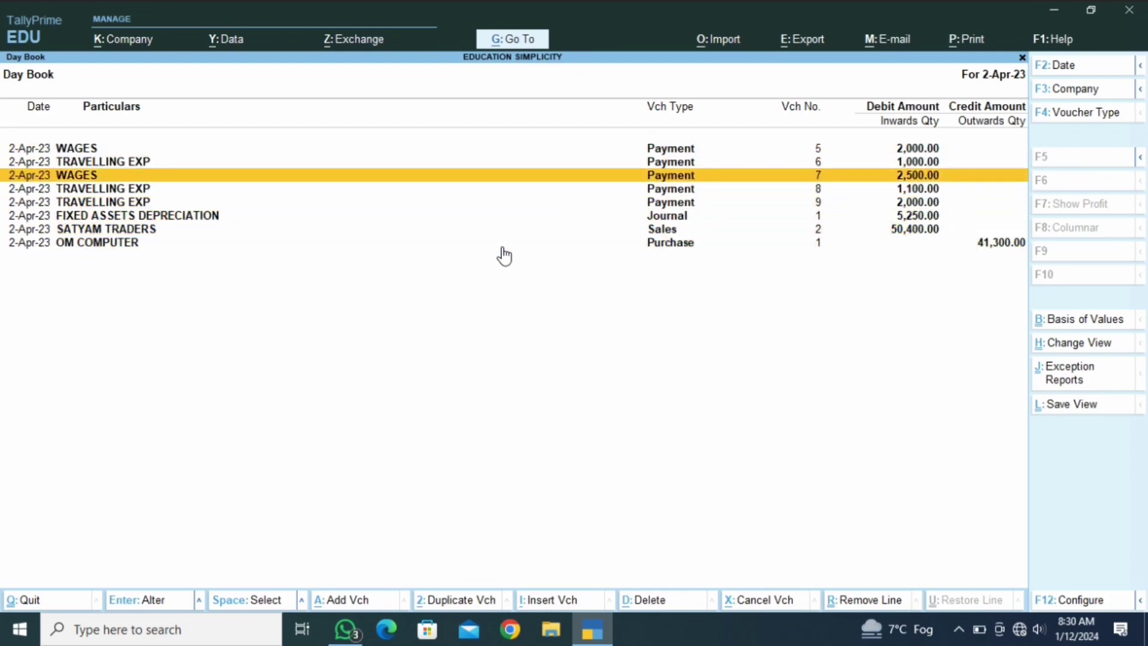
pyautogui.press('Up')
pyautogui.press('ctrl')
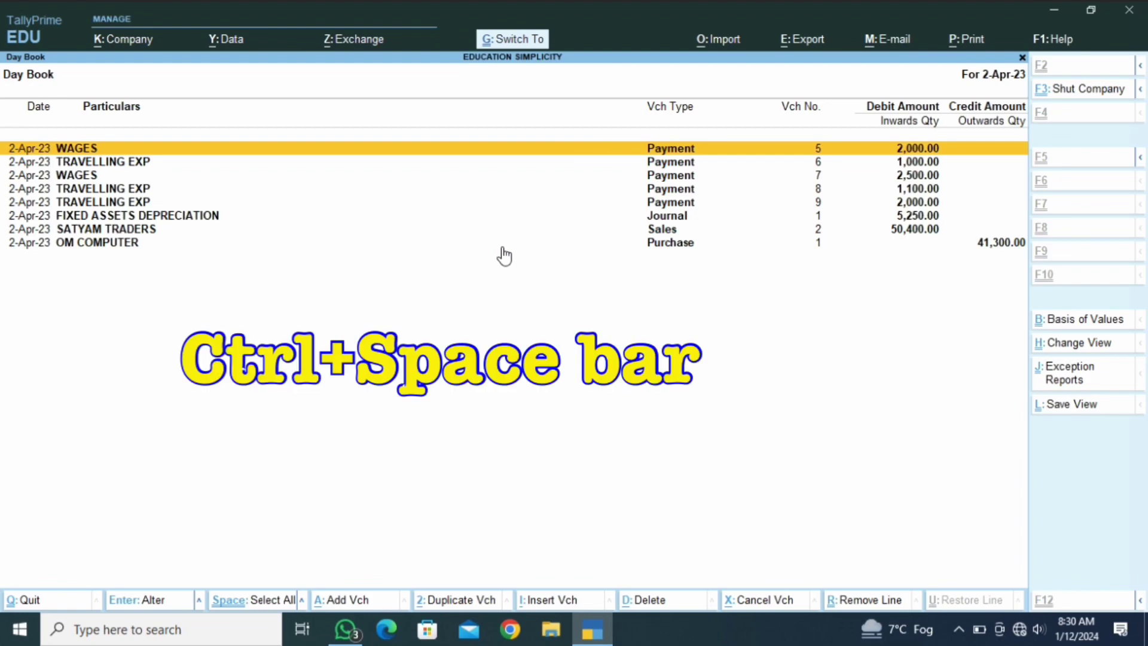
pyautogui.hotkey('ctrl', 'space')
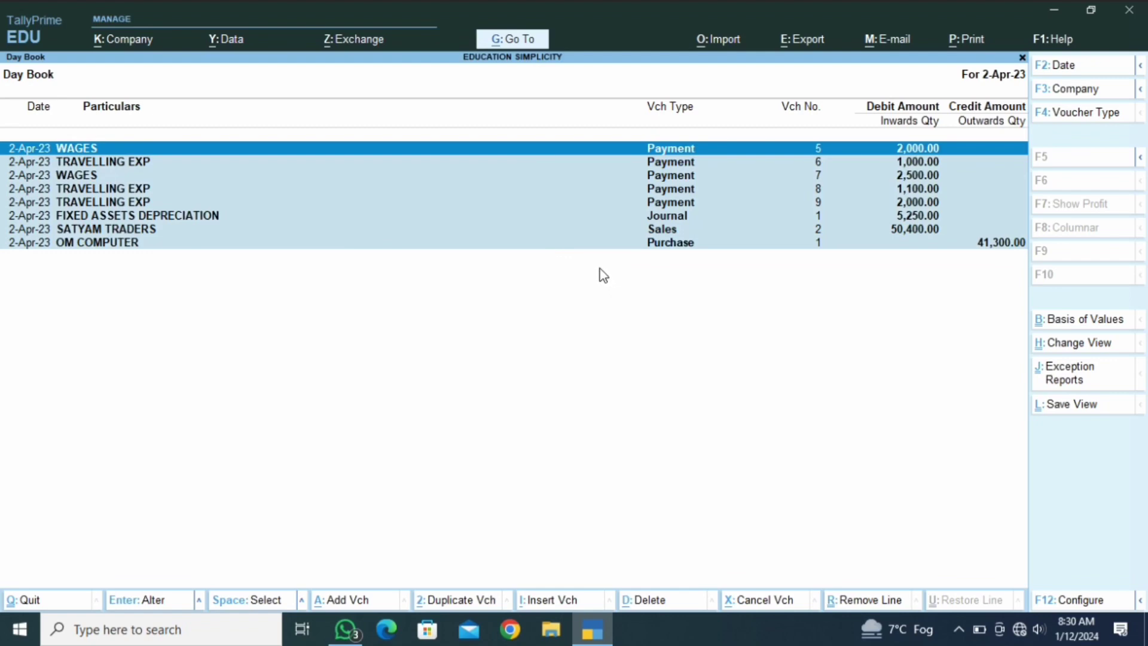
pyautogui.press('space')
pyautogui.hotkey('ctrl', 'space')
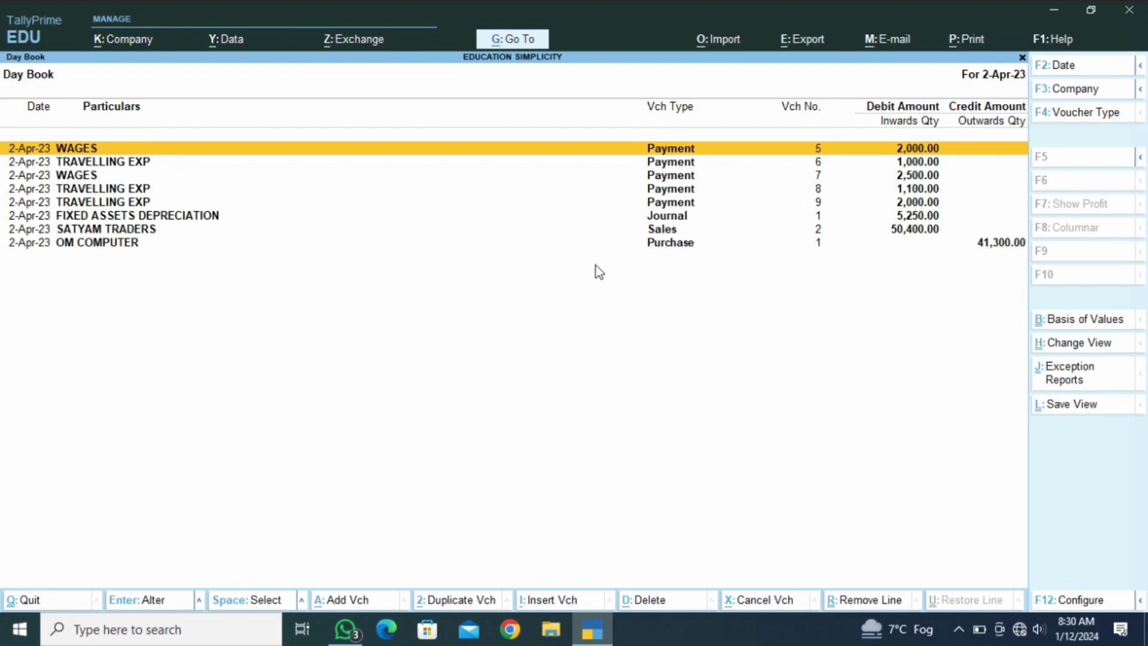
# - Open the OM COMPUTER purchase voucher for alteration and go to its party account name
pyautogui.press('Down')
pyautogui.press('Down')
pyautogui.press('Down')
pyautogui.press('Down')
pyautogui.press('Down')
pyautogui.press('Down')
pyautogui.press('Down')
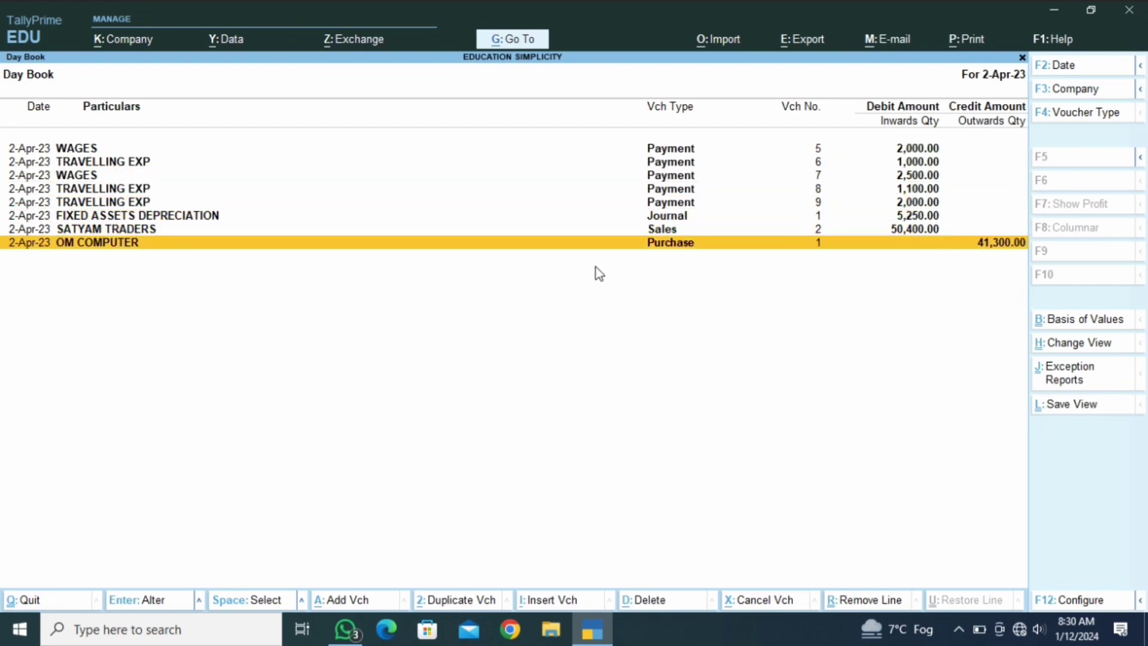
pyautogui.press('Return')
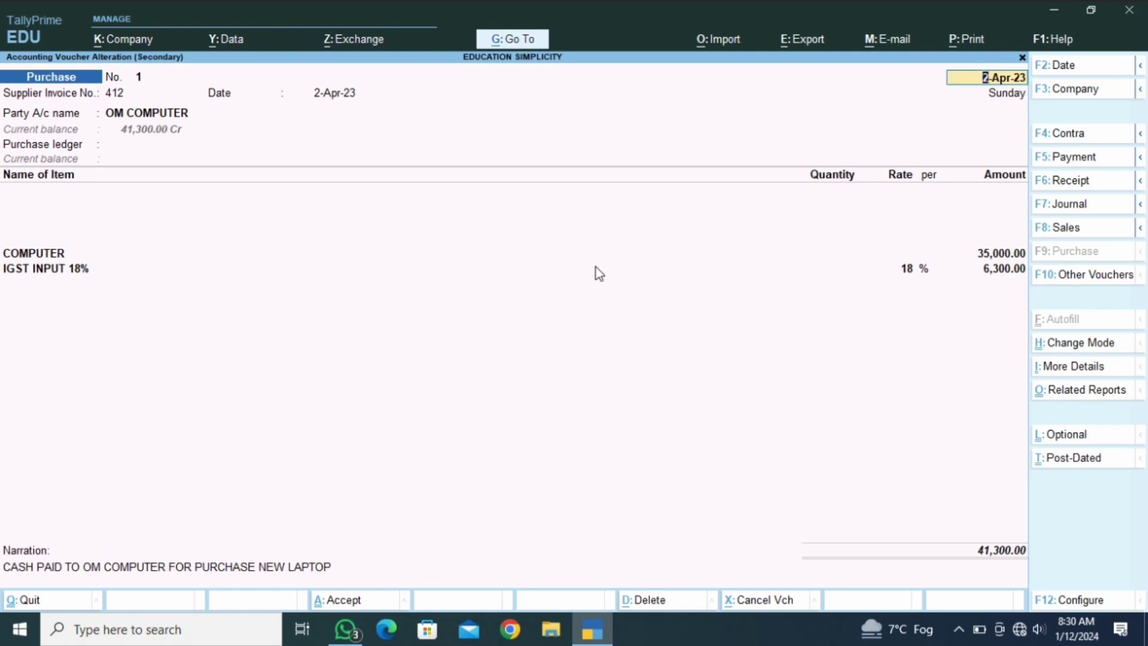
pyautogui.press('Return')
pyautogui.press('Return')
pyautogui.press('Return')
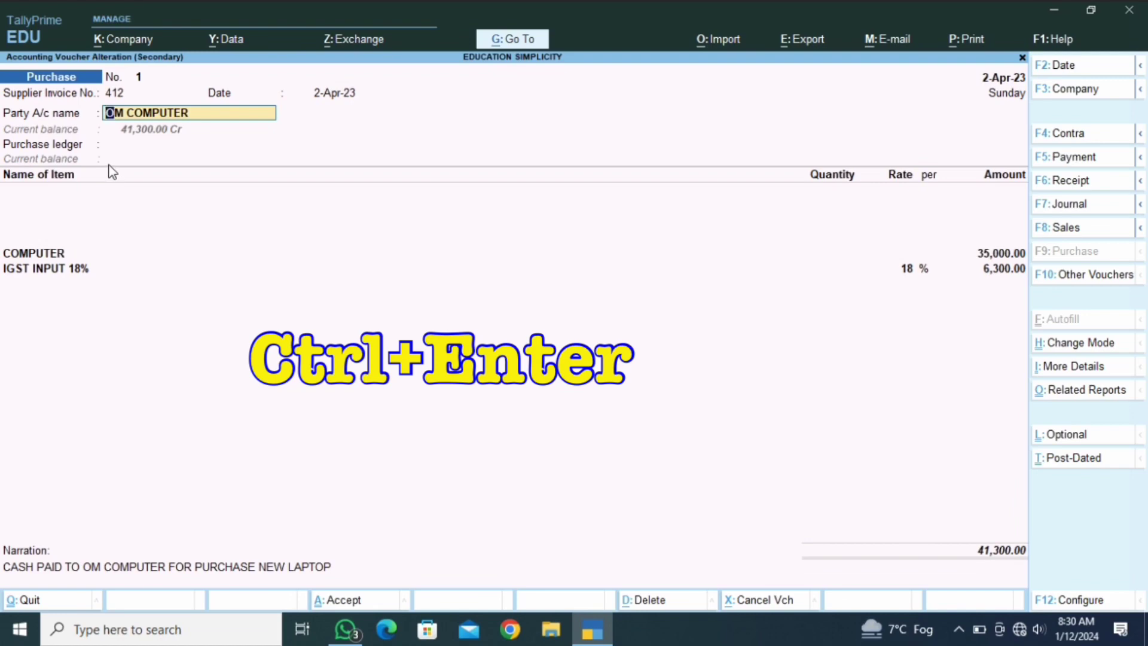
# - Open the OM COMPUTER ledger's alteration screen from inside the voucher, and return to the Day Book without saving
pyautogui.hotkey('ctrl', 'Return')
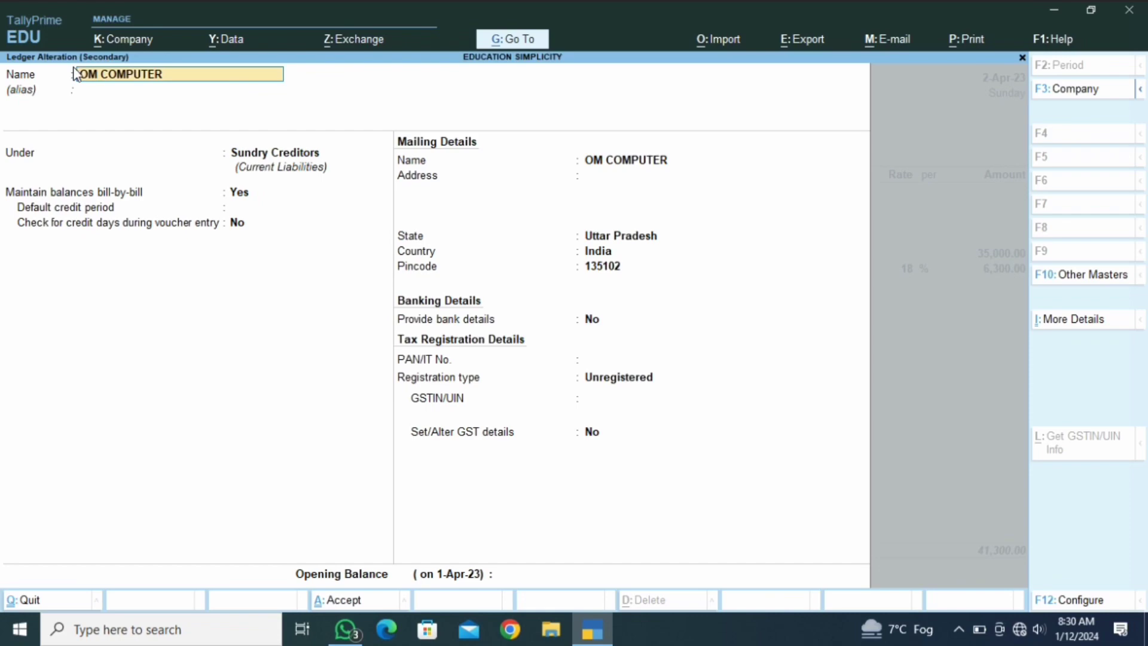
pyautogui.press('Escape')
pyautogui.press('Escape')
pyautogui.press('Escape')
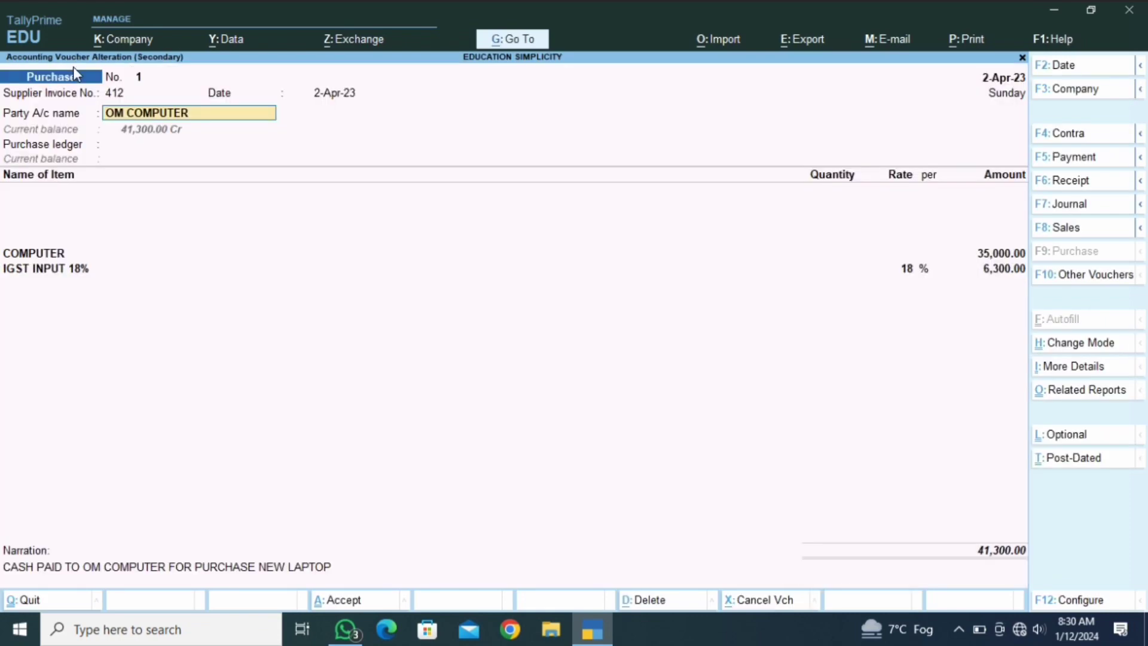
pyautogui.press('Escape')
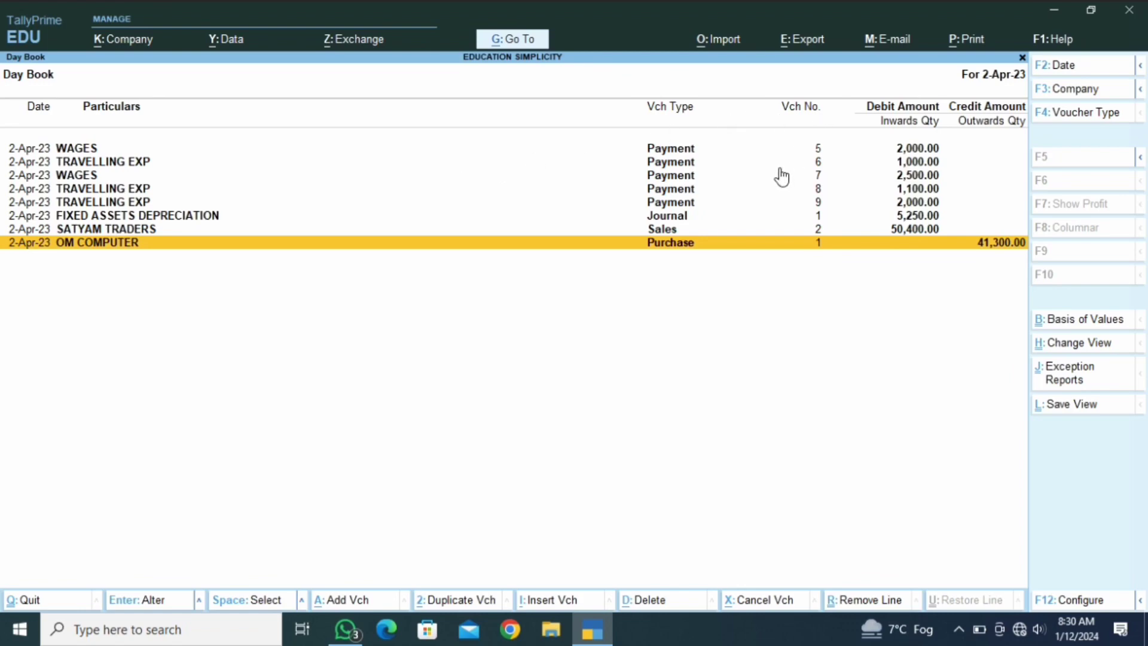
# - Remove the line of WAGES payment voucher 5 from the Day Book view
pyautogui.press('Up')
pyautogui.press('Up')
pyautogui.press('Up')
pyautogui.press('Up')
pyautogui.press('Up')
pyautogui.press('Up')
pyautogui.press('Up')
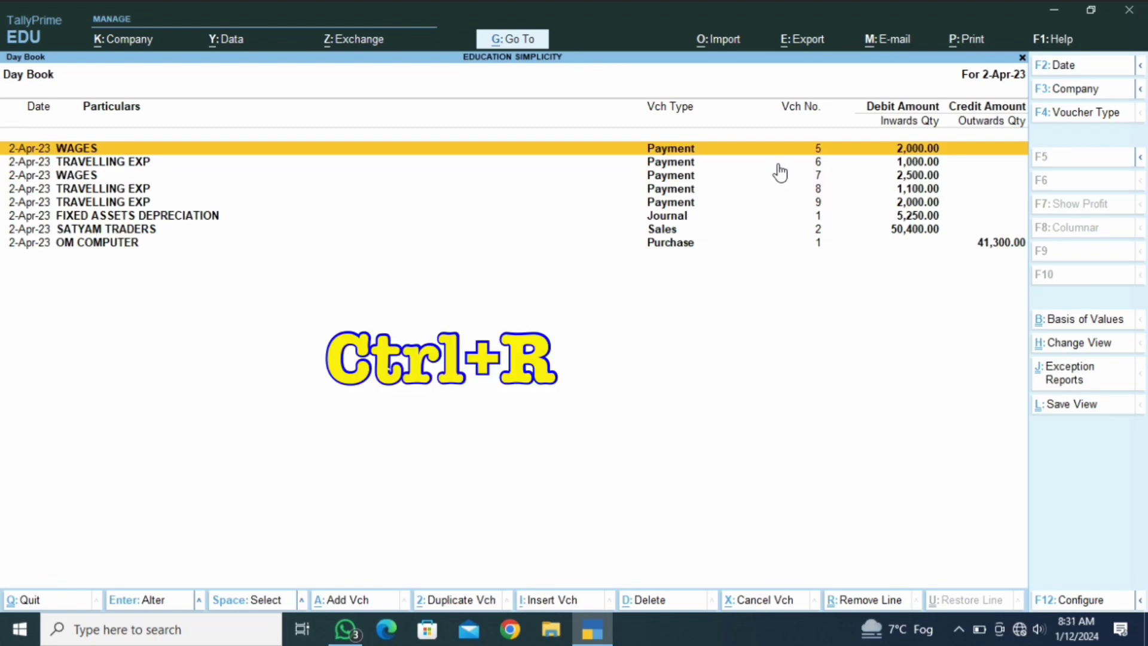
pyautogui.press('ctrl')
pyautogui.hotkey('ctrl', 'r')
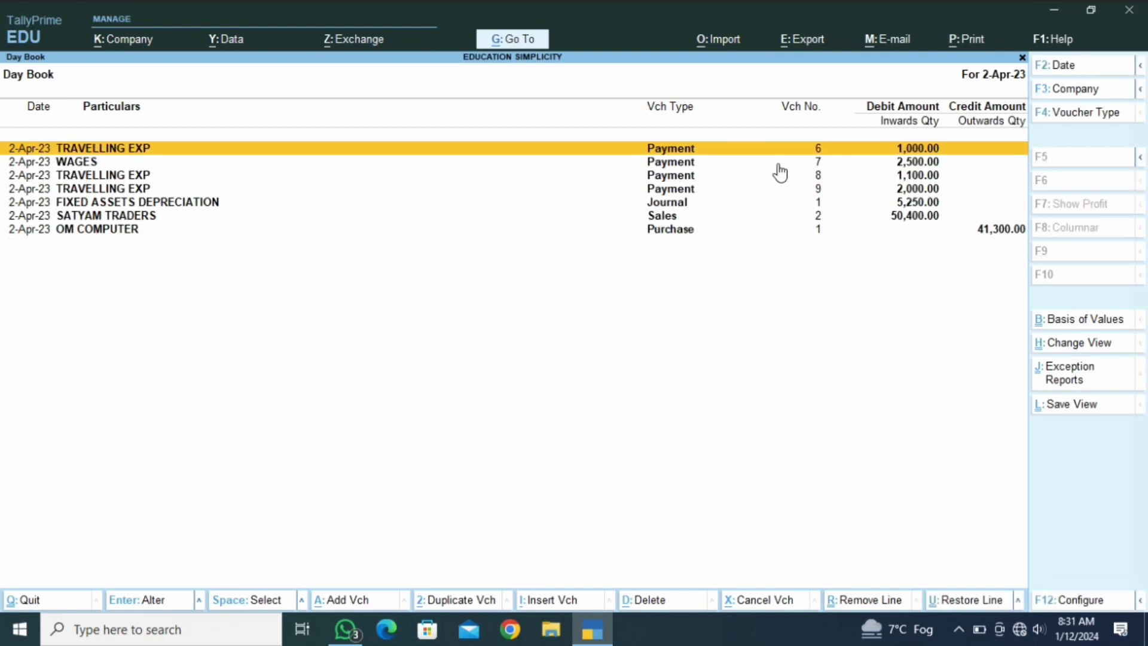
# - Remove the lines of TRAVELLING EXP payment vouchers 8 and 9 from the Day Book view
pyautogui.press('Down')
pyautogui.press('Down')
pyautogui.press('ctrl')
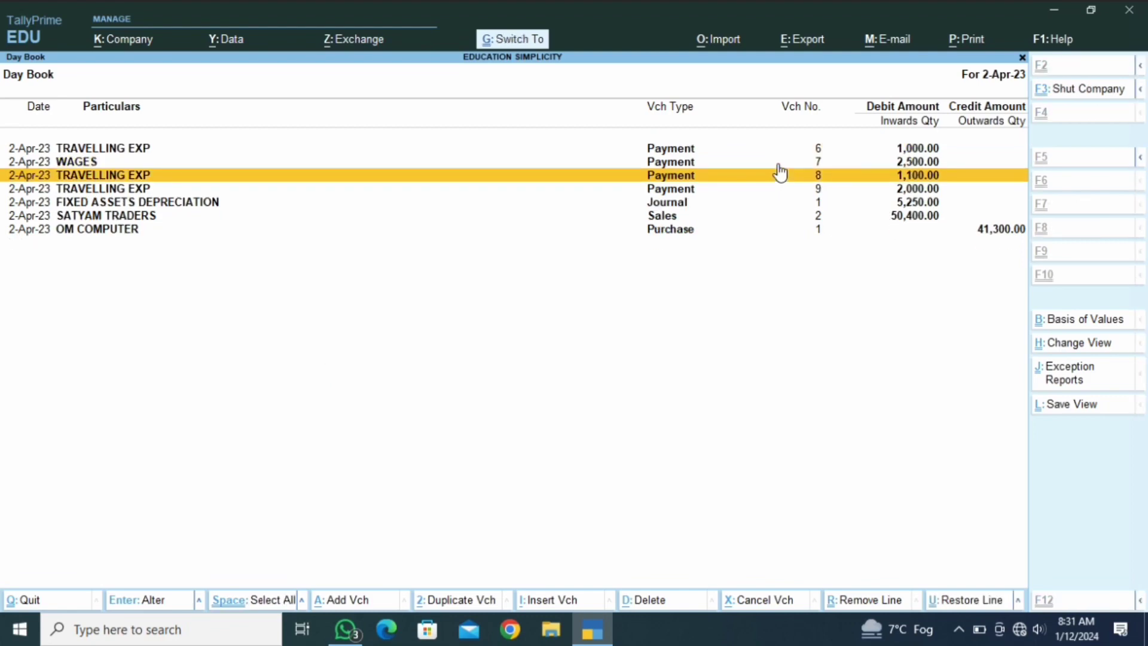
pyautogui.hotkey('ctrl', 'r')
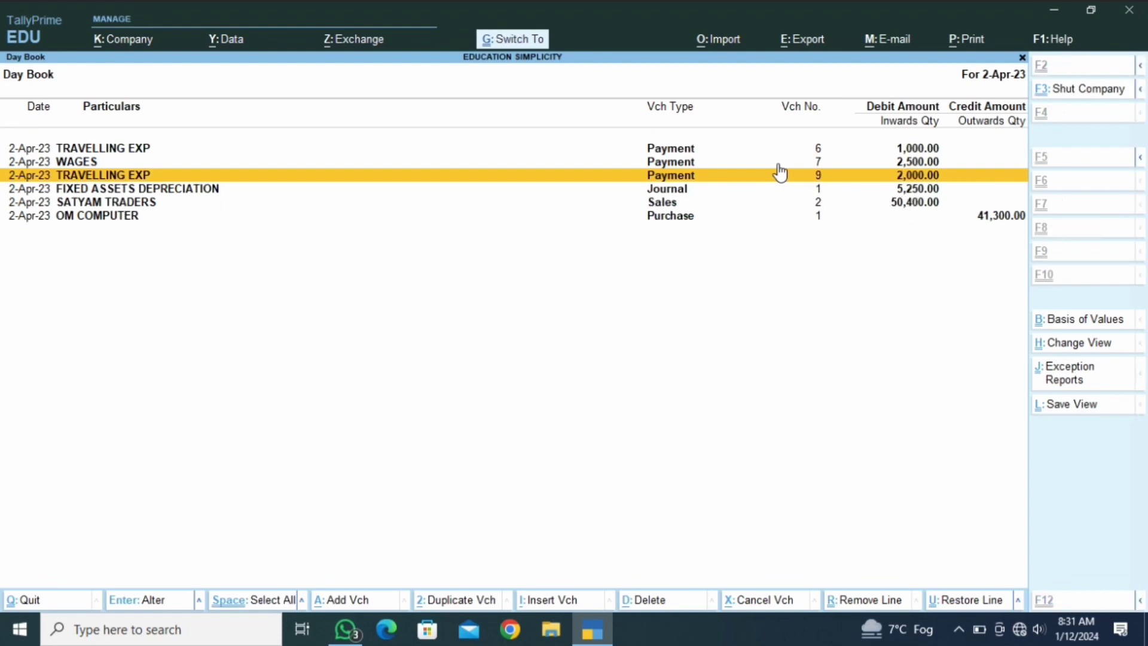
pyautogui.hotkey('ctrl', 'r')
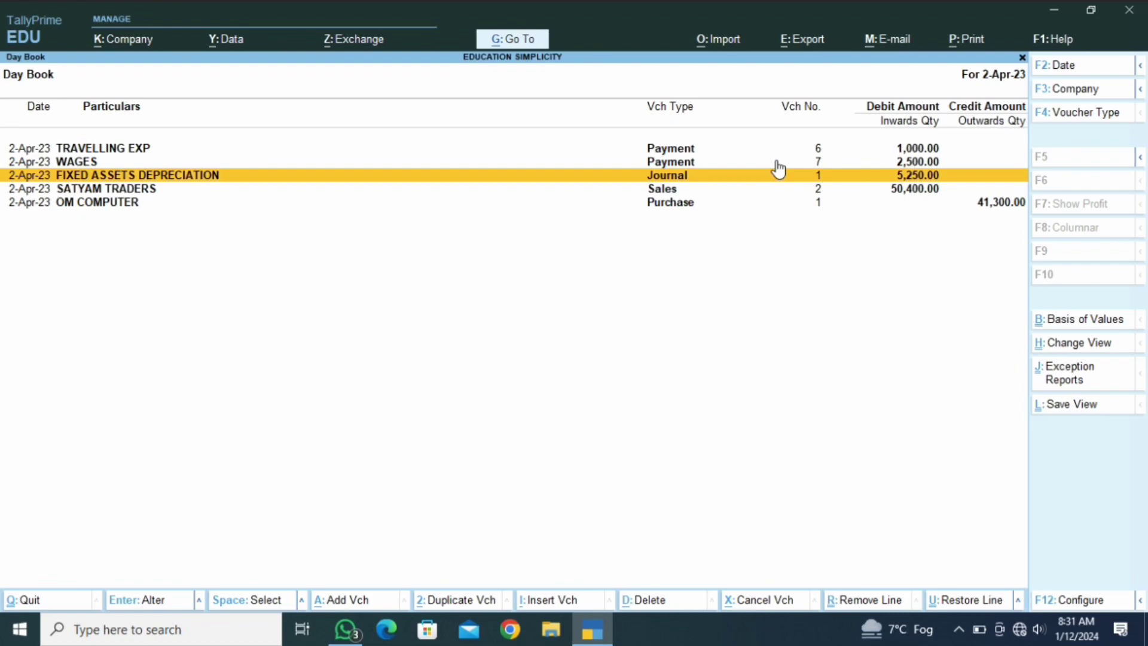
# - Remove all the remaining voucher lines until the Day Book view is empty
pyautogui.hotkey('ctrl', 'r')
pyautogui.hotkey('ctrl', 'r')
pyautogui.hotkey('ctrl', 'r')
pyautogui.hotkey('ctrl', 'r')
pyautogui.hotkey('ctrl', 'r')
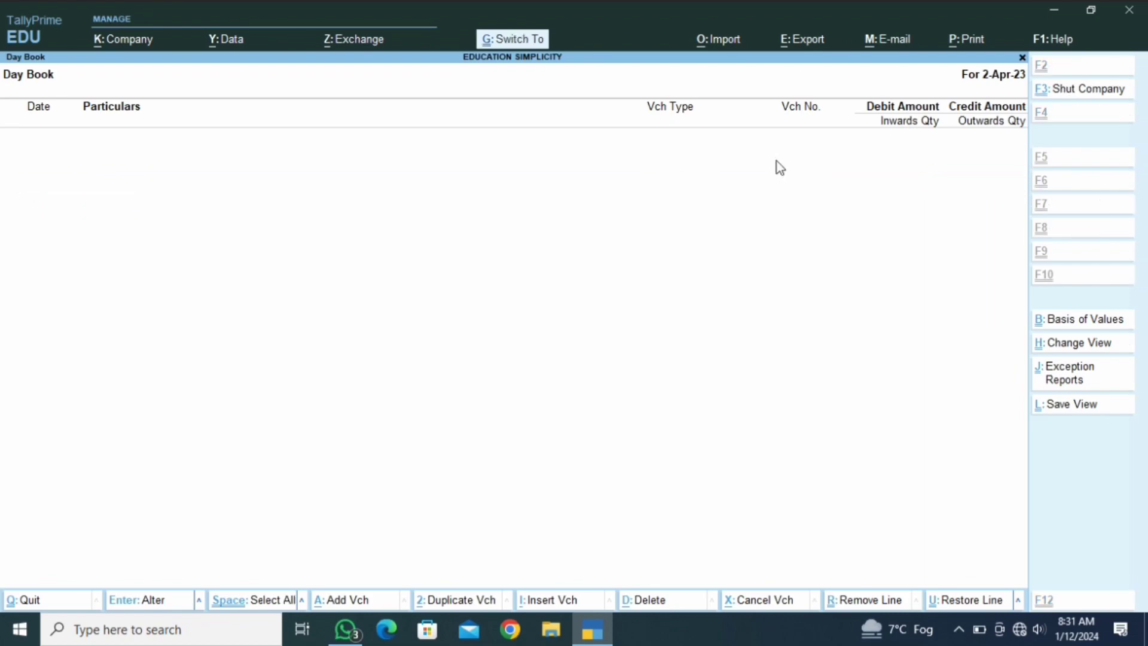
# - Restore all the removed voucher lines in the Day Book and return to the Gateway of Tally
pyautogui.hotkey('ctrl', 'u')
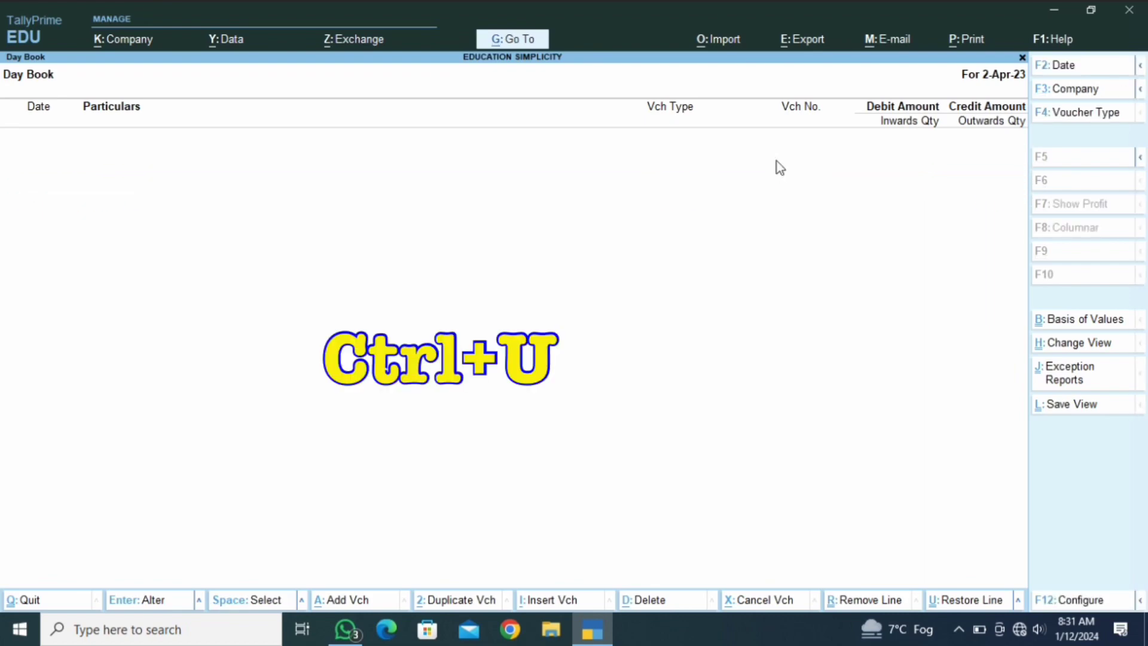
pyautogui.hotkey('ctrl', 'u')
pyautogui.hotkey('ctrl', 'u')
pyautogui.hotkey('ctrl', 'u')
pyautogui.hotkey('ctrl', 'u')
pyautogui.hotkey('ctrl', 'u')
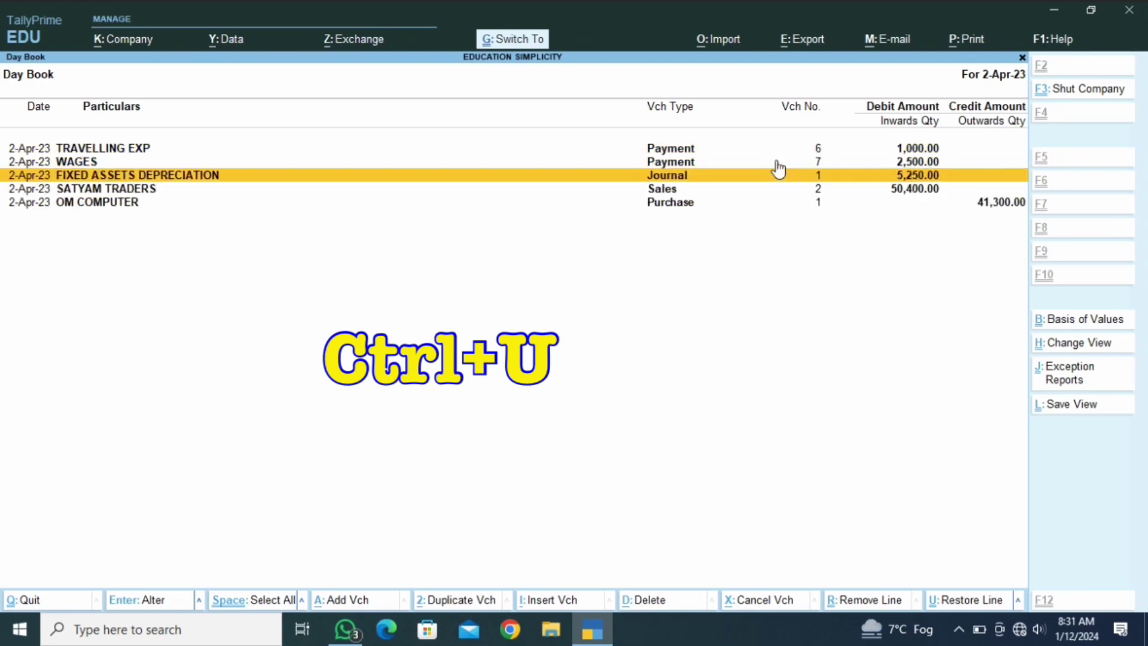
pyautogui.hotkey('ctrl', 'u')
pyautogui.hotkey('ctrl', 'u')
pyautogui.hotkey('ctrl', 'u')
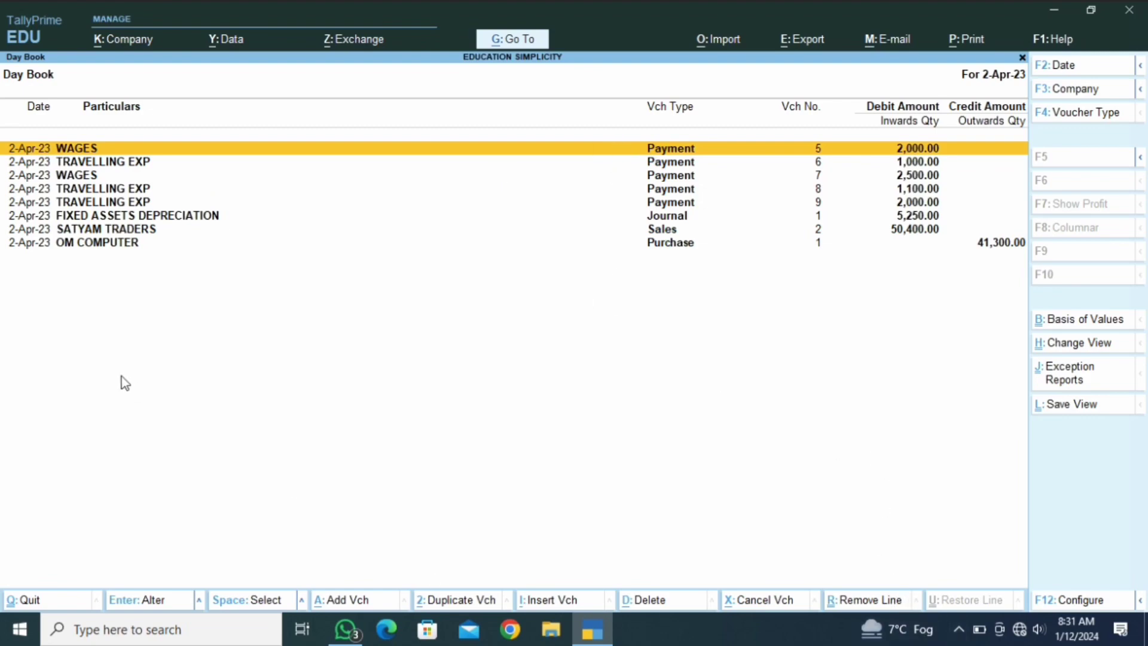
pyautogui.press('Escape')
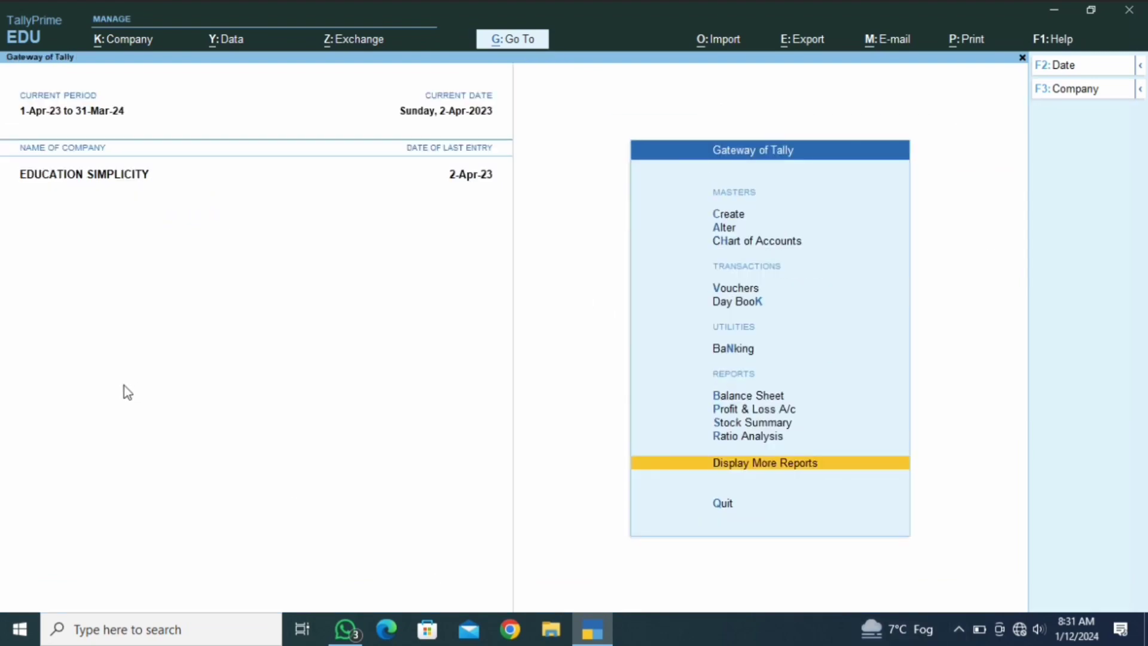